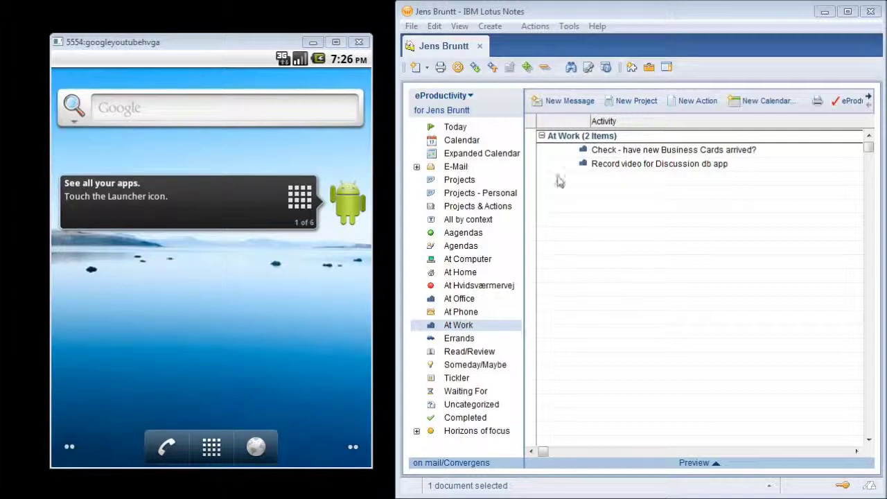
# Launch Actions with Notes from the Android emulator's app drawer.
pyautogui.click(634, 189)
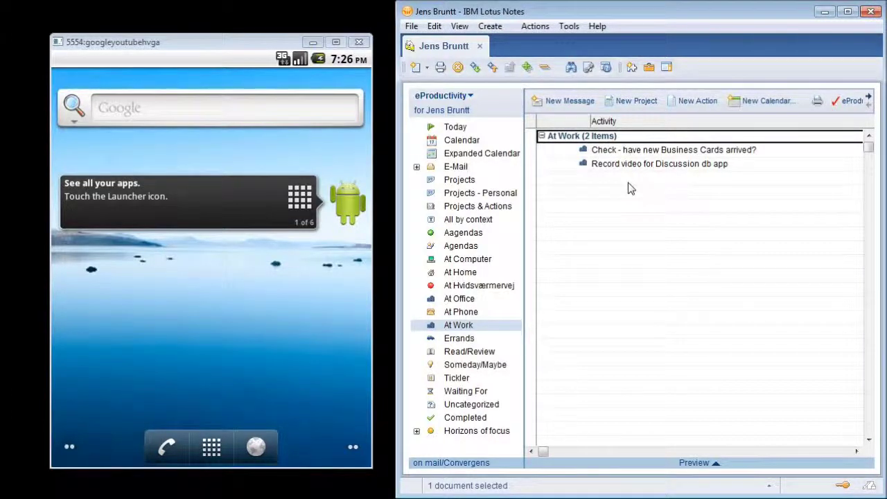
pyautogui.click(262, 349)
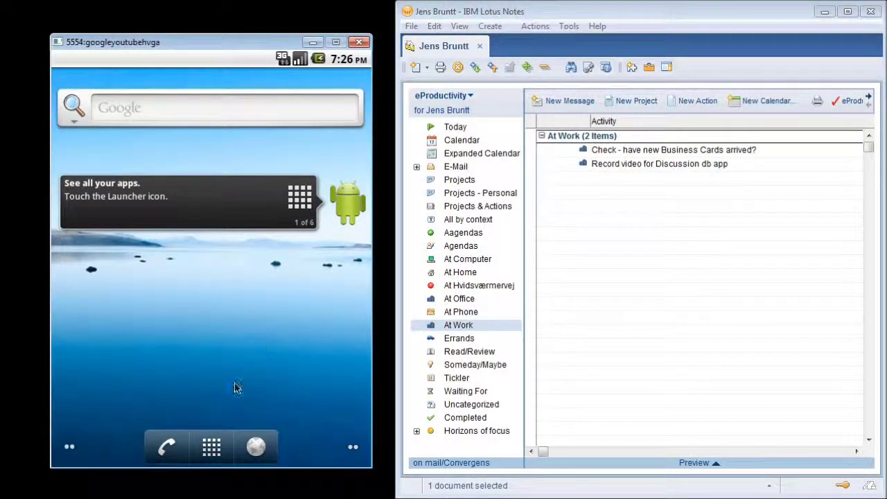
pyautogui.click(211, 450)
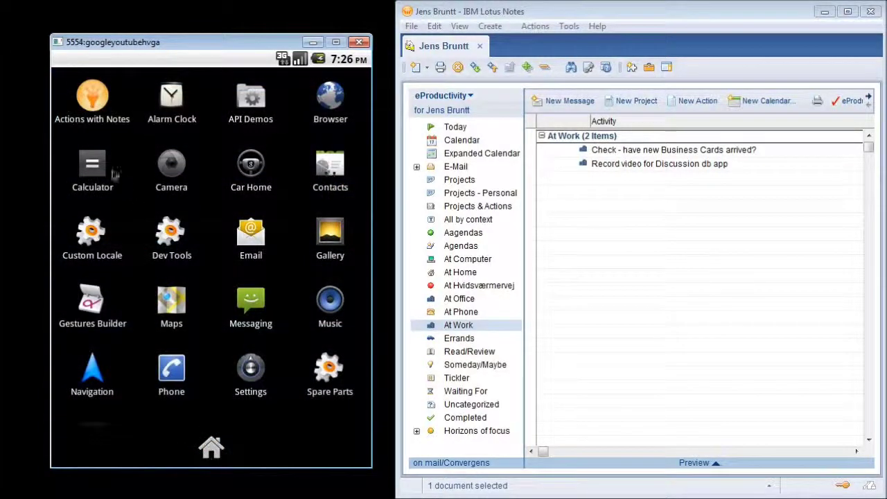
pyautogui.click(97, 107)
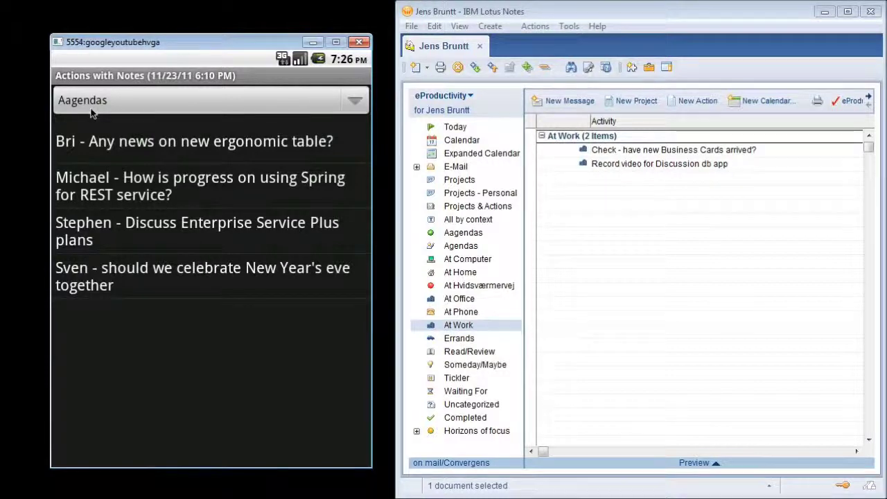
# Show the At Work context's actions, matching Notes' two items, and begin a new action.
pyautogui.click(360, 106)
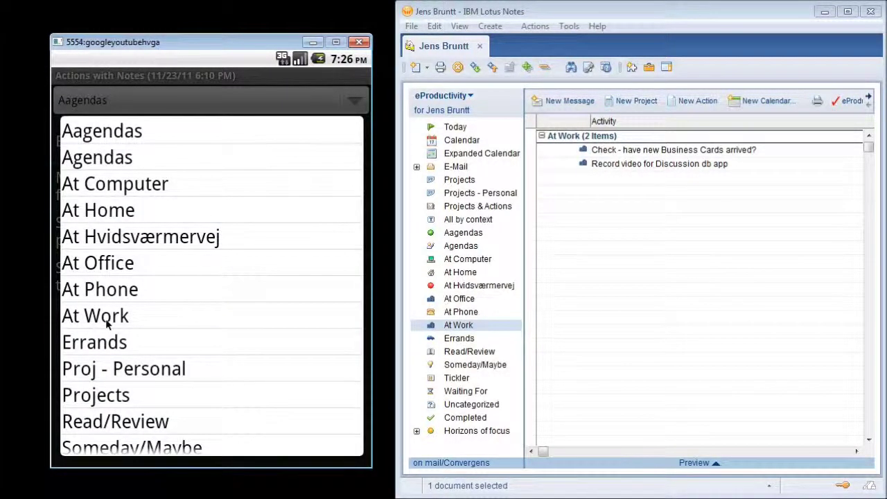
pyautogui.click(106, 323)
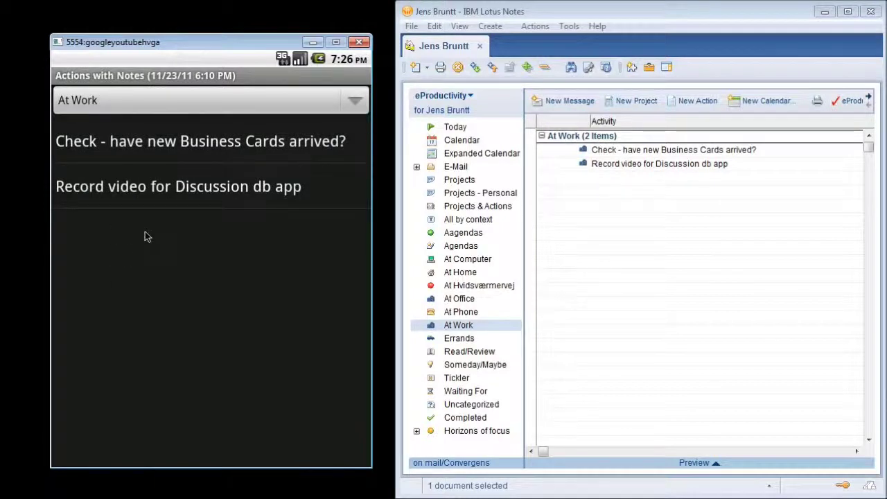
pyautogui.press('F2')
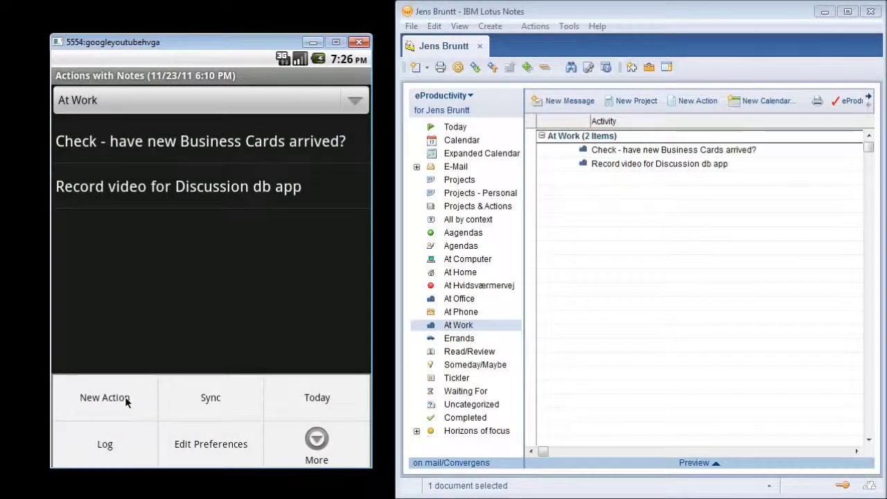
pyautogui.click(125, 398)
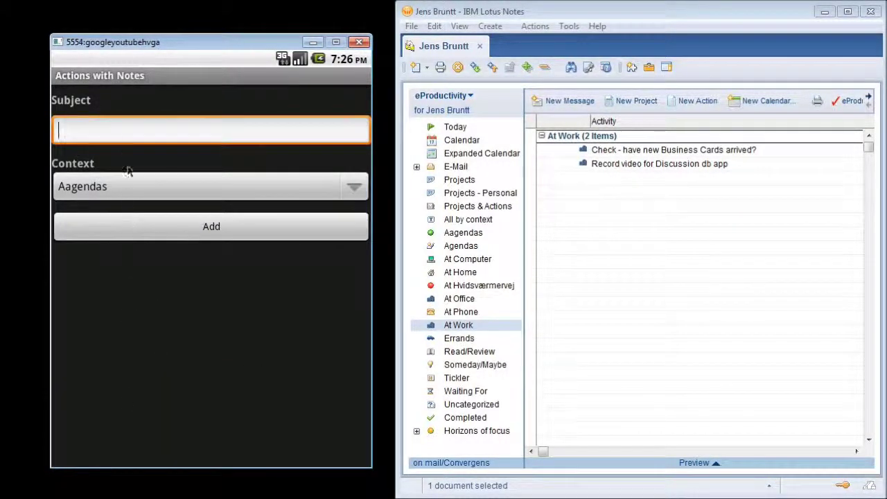
# Create a new action 'Check for laser cartridges - enough?' with context At Work.
pyautogui.click(123, 131)
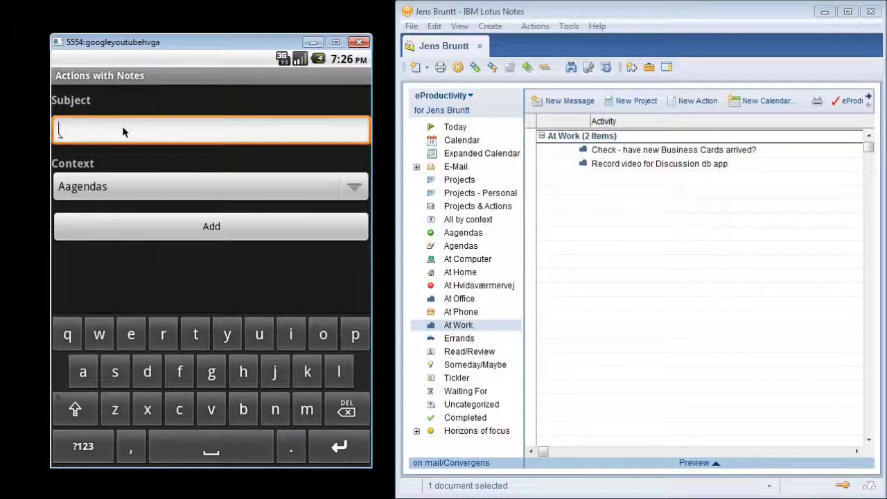
pyautogui.write('Check')
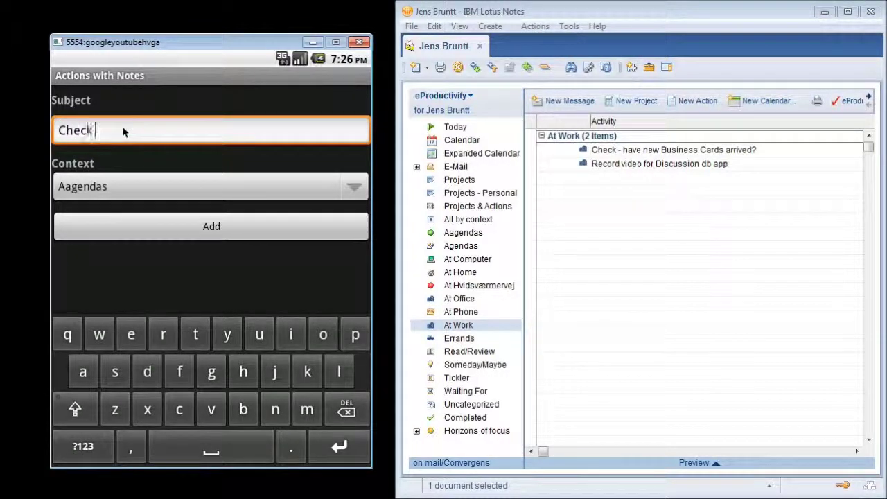
pyautogui.write(' for laser cartrid')
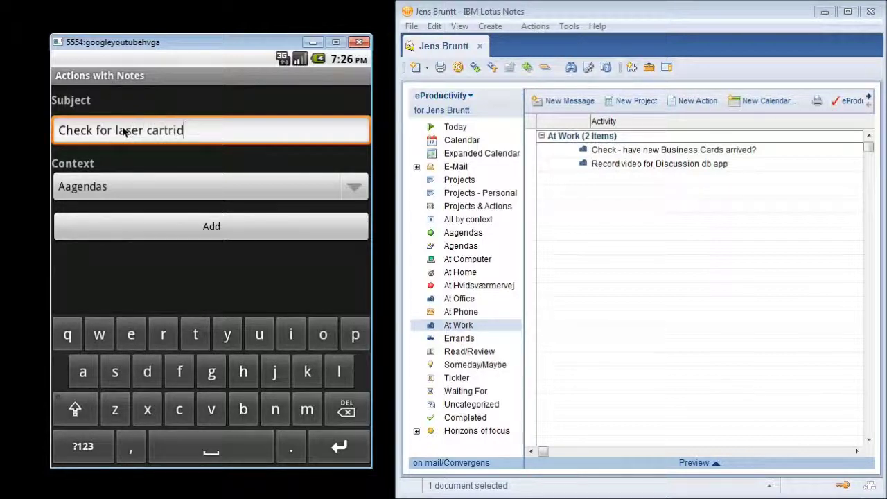
pyautogui.write('ges - enough?')
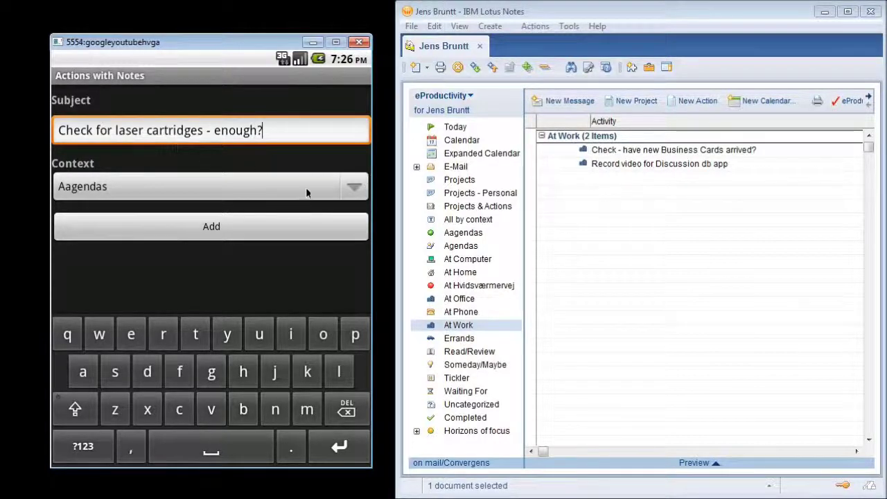
pyautogui.click(354, 190)
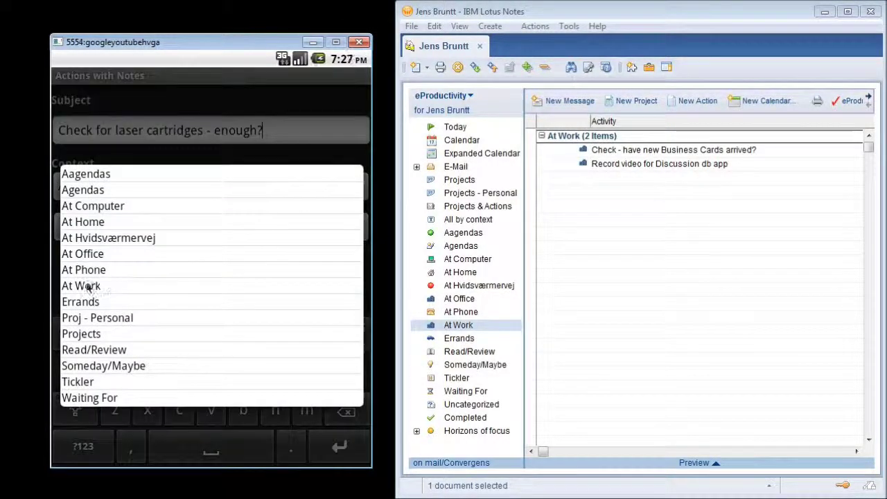
pyautogui.click(89, 286)
pyautogui.click(198, 226)
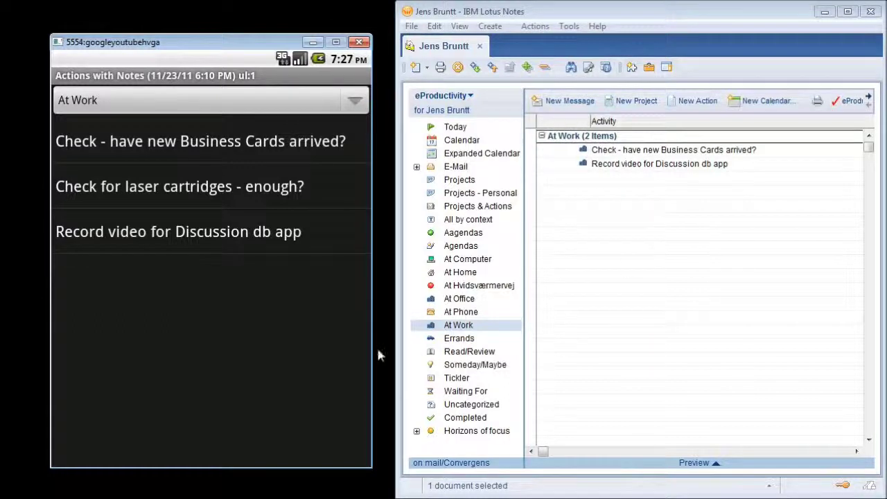
# Sync the phone, confirm three items in Notes' At Work view, then reselect At Work on the phone.
pyautogui.press('F2')
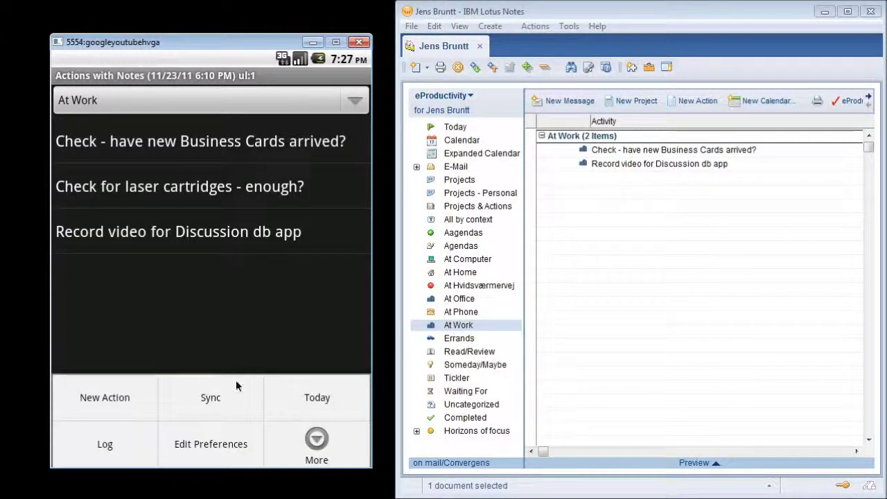
pyautogui.click(222, 398)
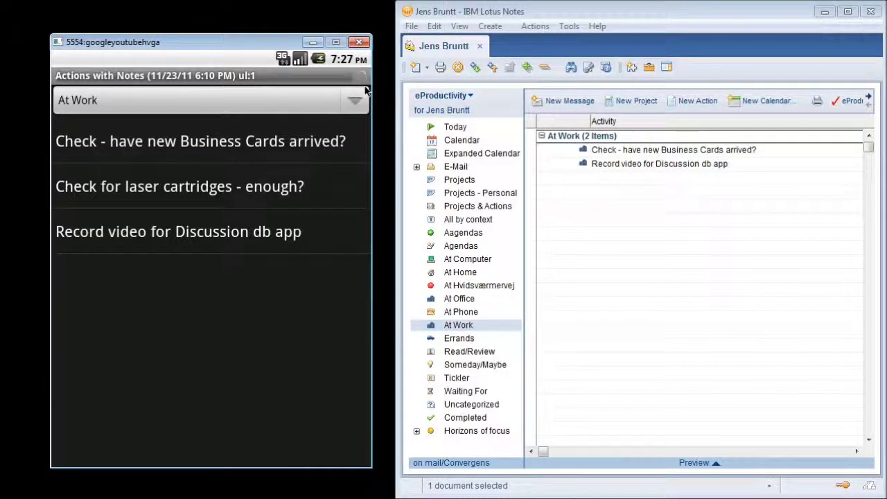
pyautogui.click(597, 232)
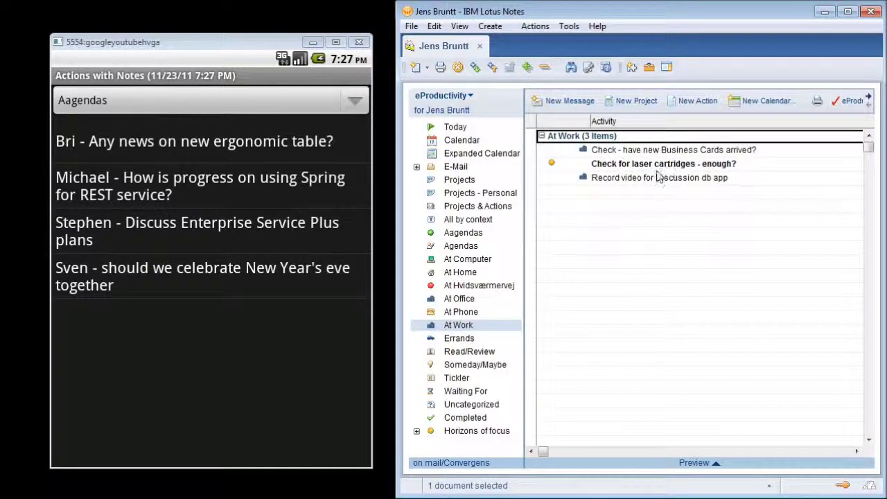
pyautogui.click(355, 102)
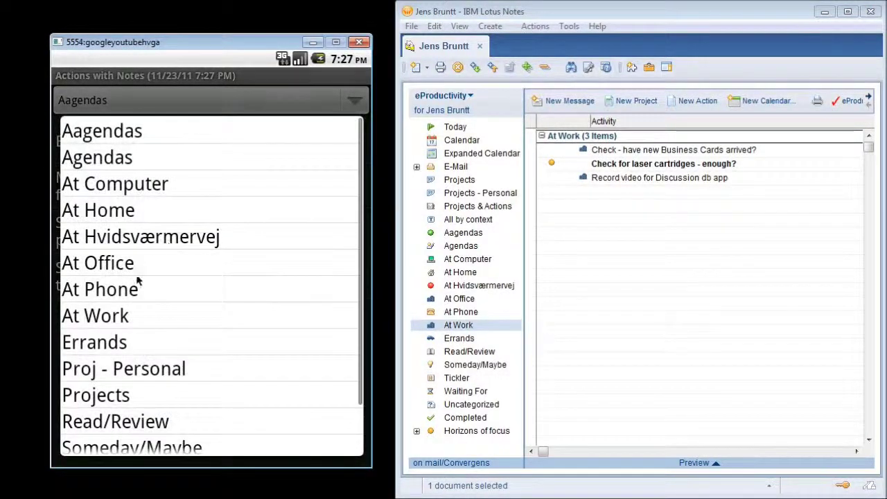
pyautogui.click(93, 319)
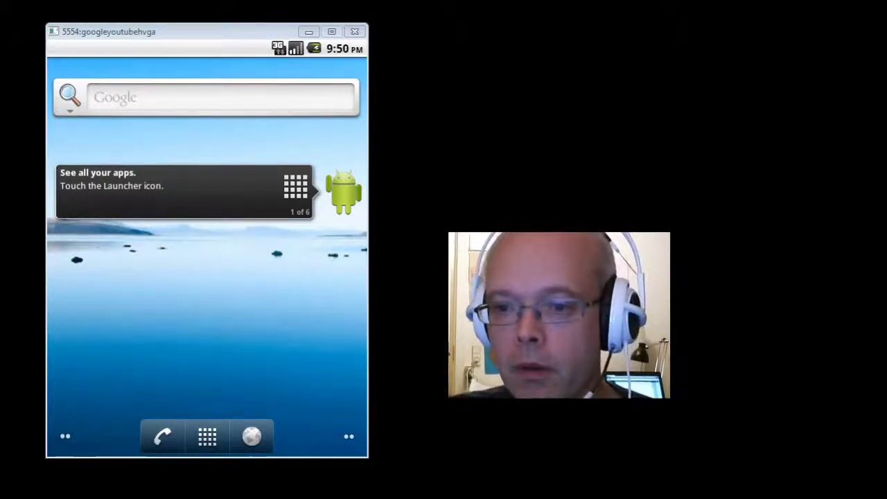
# Relaunch Actions with Notes and open Edit Preferences at the Login name setting.
pyautogui.click(211, 434)
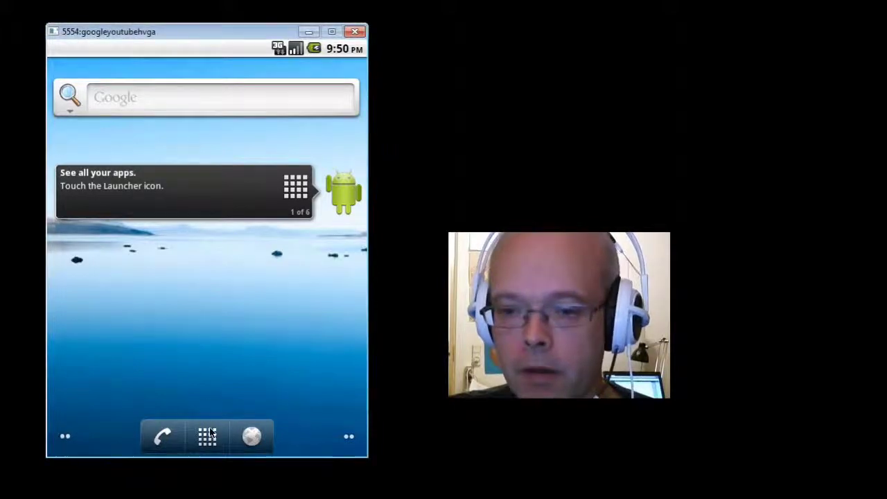
pyautogui.click(211, 433)
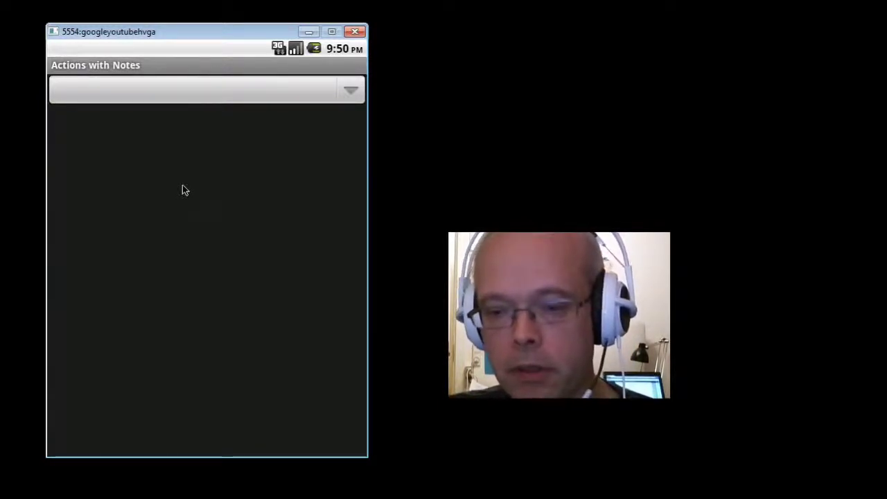
pyautogui.press('F2')
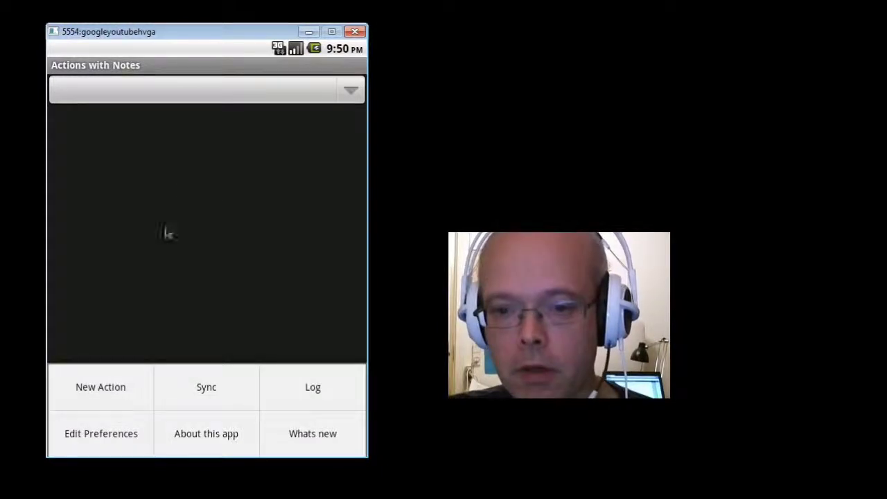
pyautogui.click(130, 435)
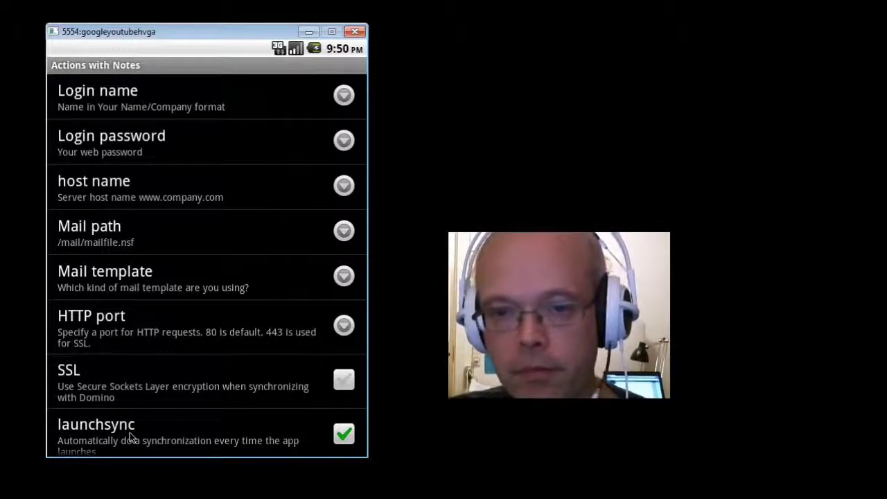
pyautogui.click(194, 111)
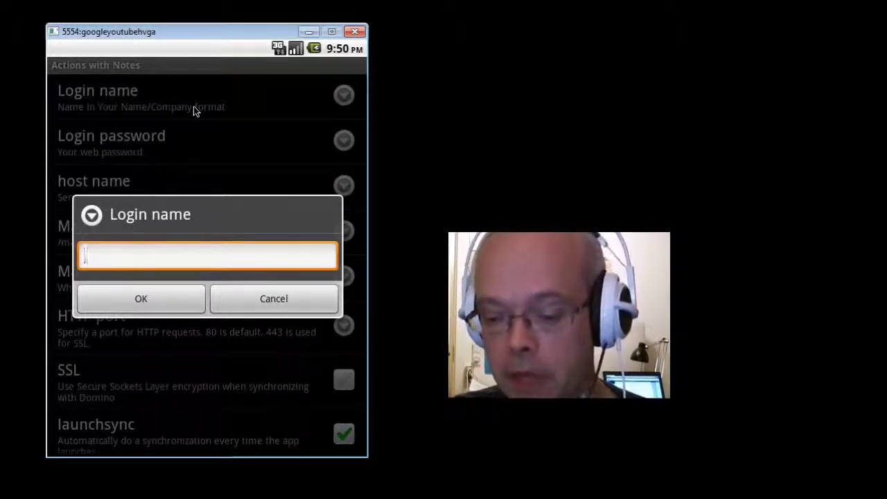
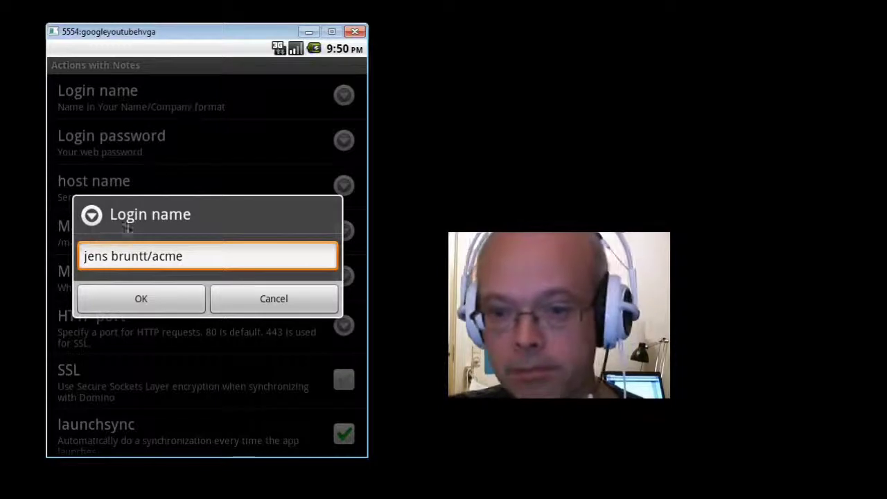
# Enter the user's Notes login name and the account password.
pyautogui.click(145, 299)
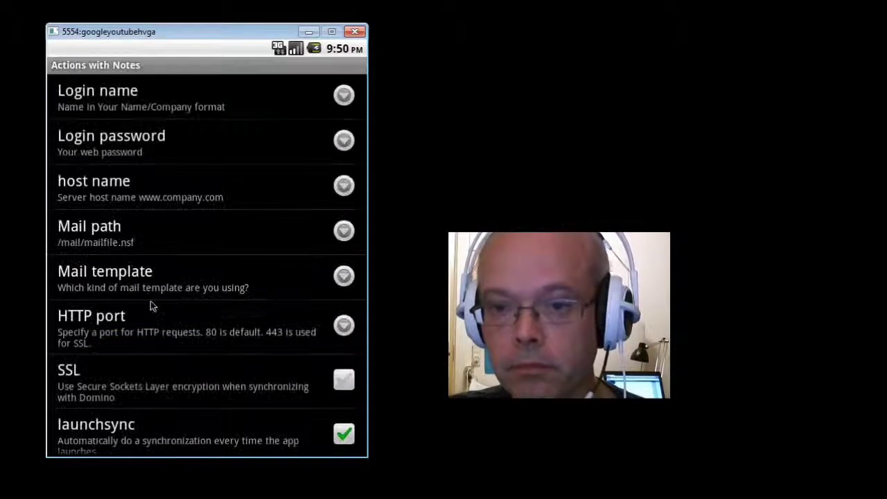
pyautogui.click(119, 151)
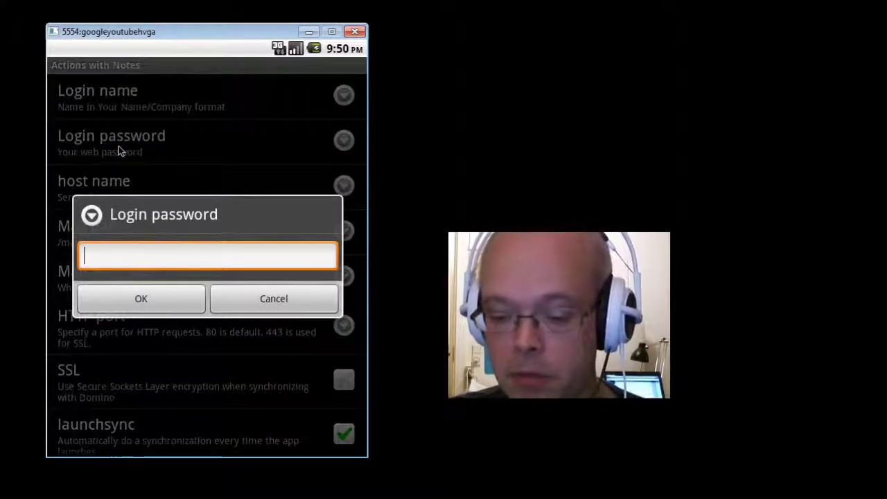
pyautogui.write('pass')
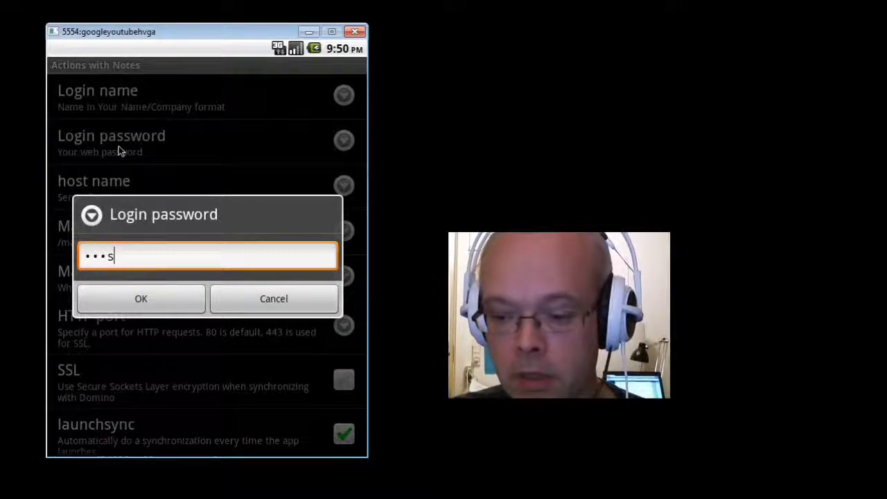
pyautogui.write('word')
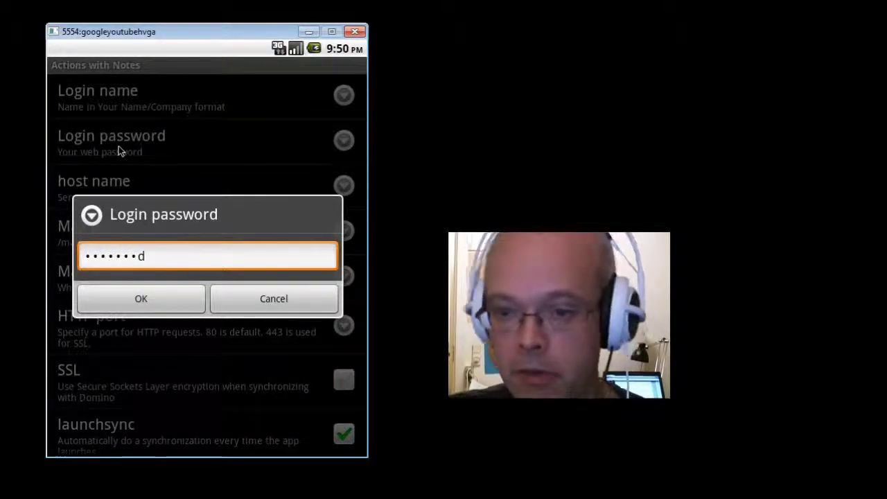
pyautogui.click(139, 298)
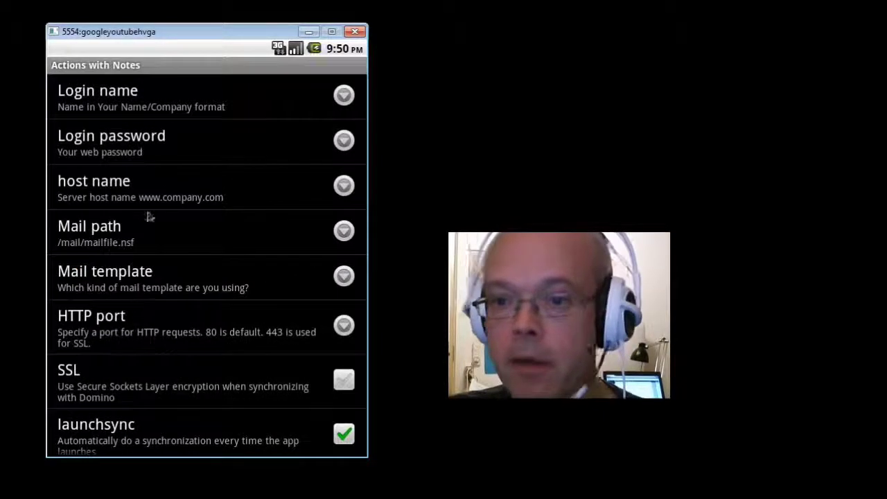
# Set host name mail.acme.com and type mail path /mail/initials.nsf.
pyautogui.click(176, 189)
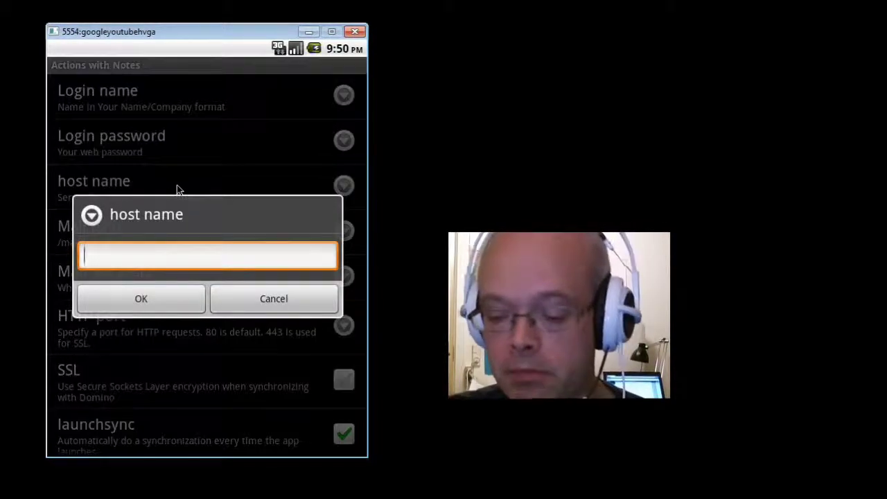
pyautogui.write('mai')
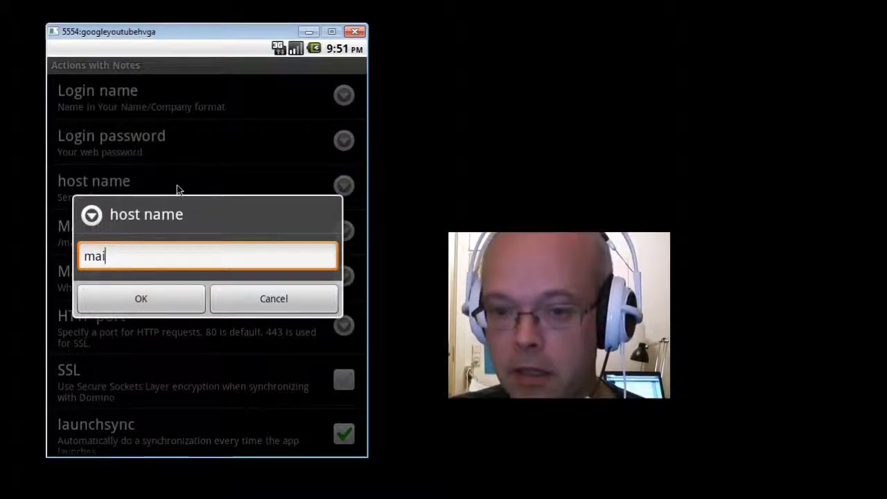
pyautogui.write('l.a')
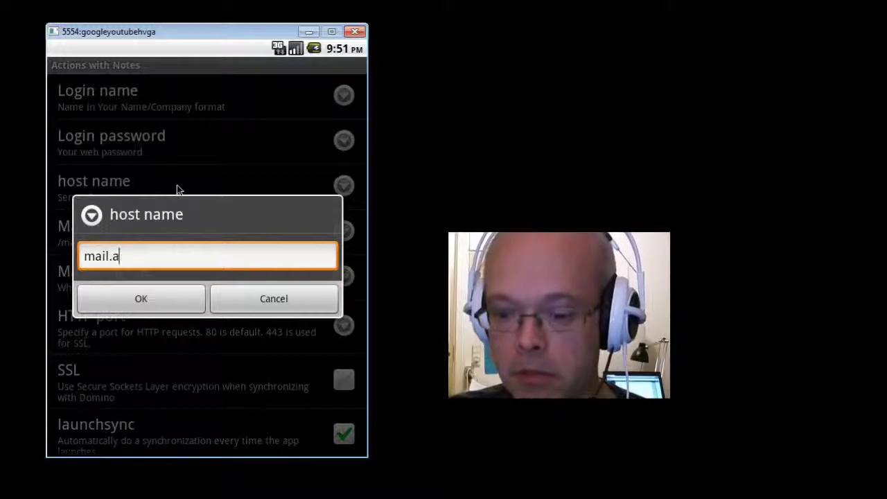
pyautogui.write('cme.com')
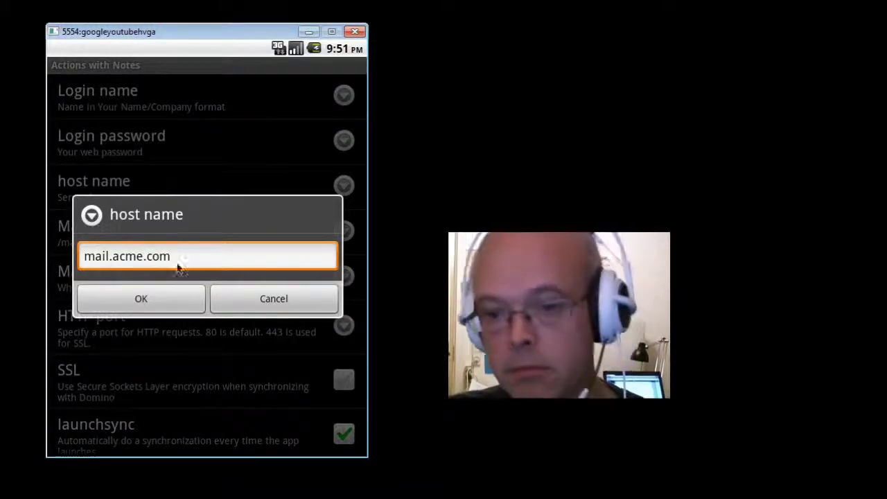
pyautogui.click(151, 307)
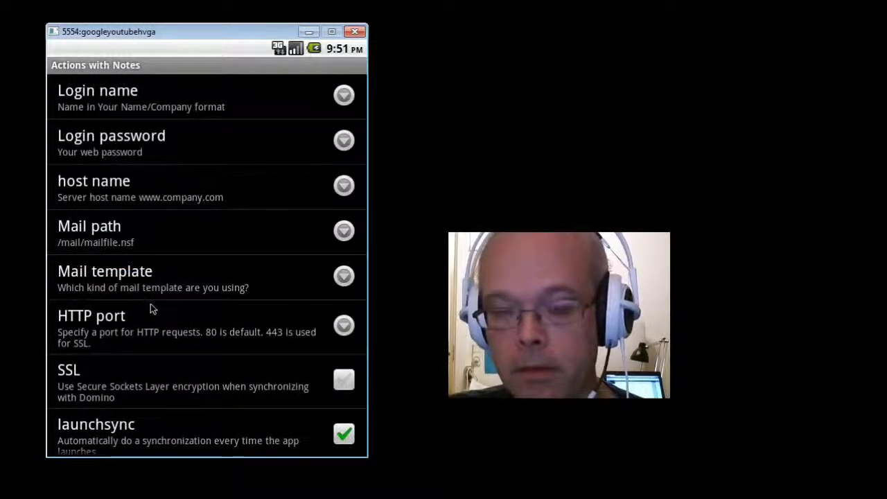
pyautogui.click(137, 244)
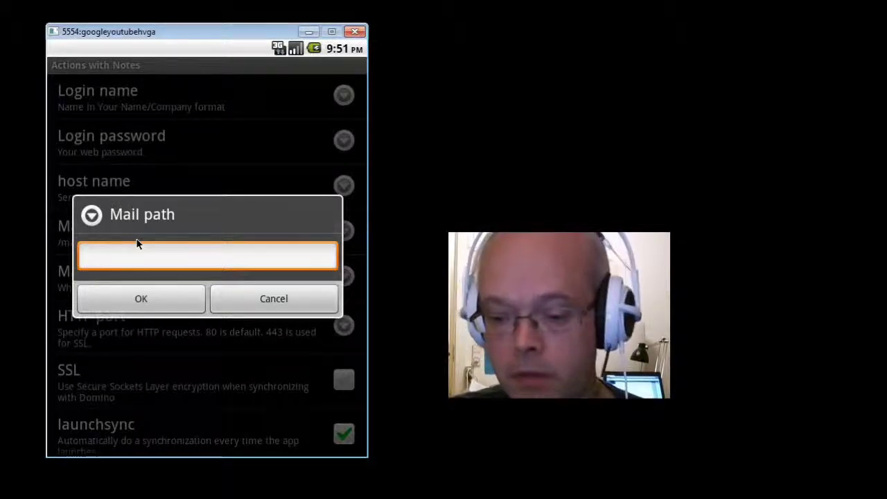
pyautogui.write('/')
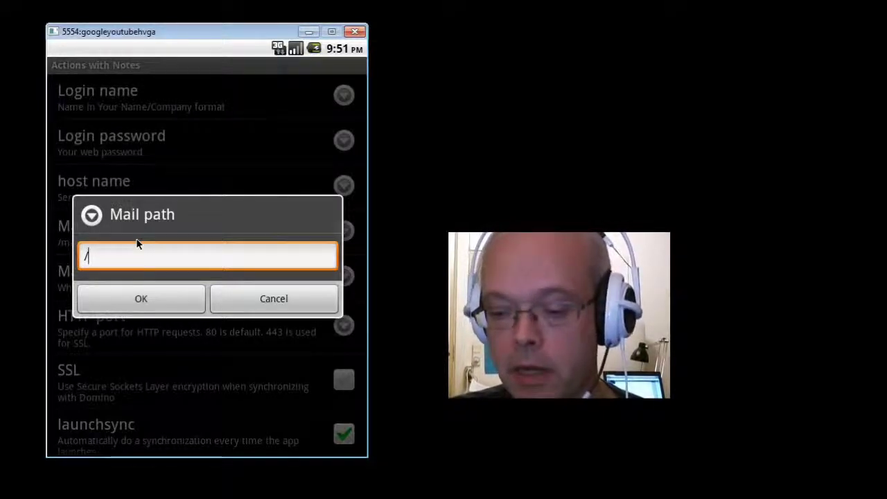
pyautogui.write('mail/')
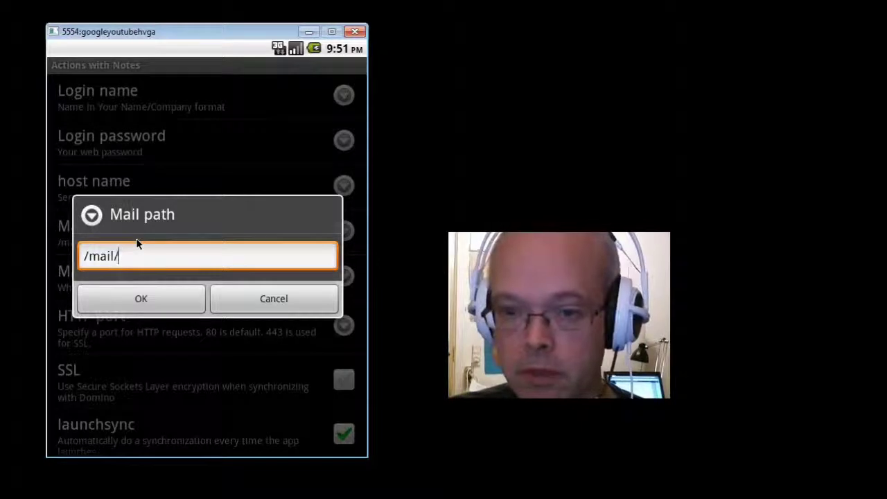
pyautogui.write('init')
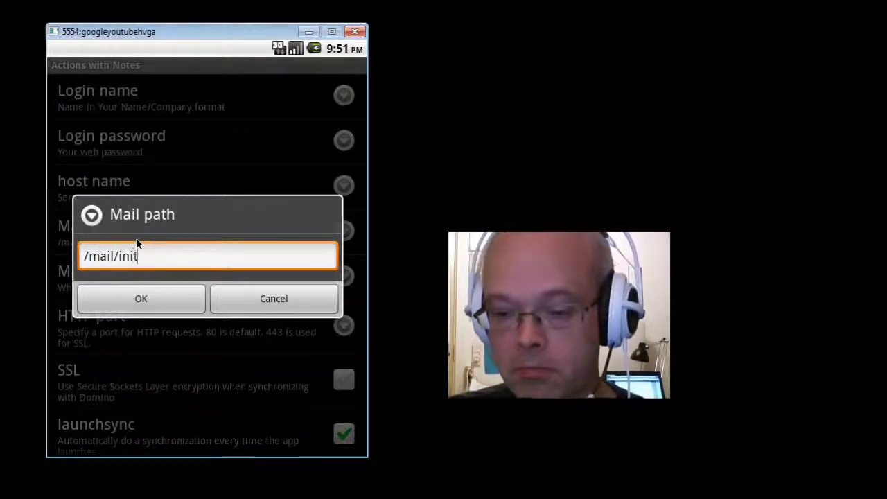
pyautogui.write('ials.nsf')
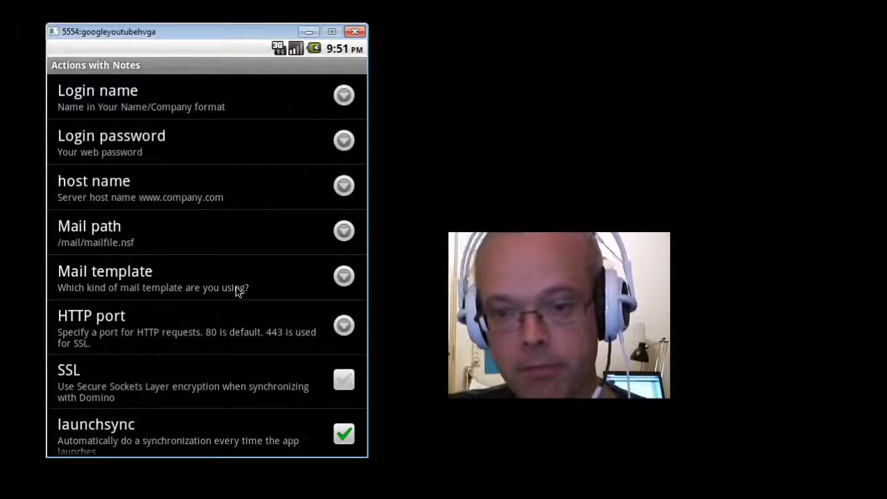
# Save the mail path and choose eProductivity 2 as the mail template.
pyautogui.click(236, 289)
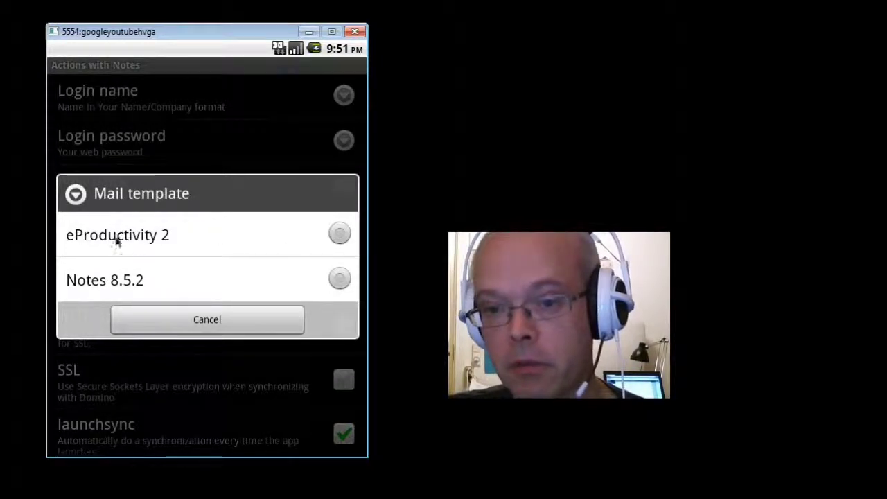
pyautogui.click(339, 235)
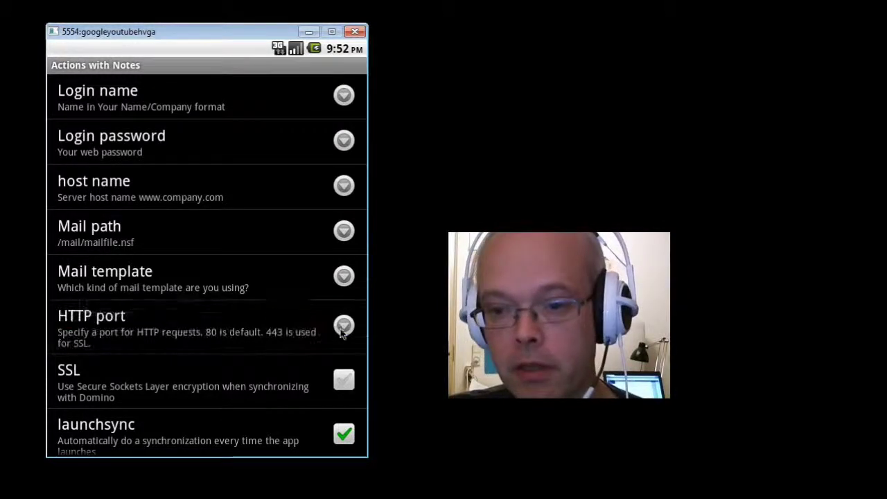
pyautogui.click(342, 334)
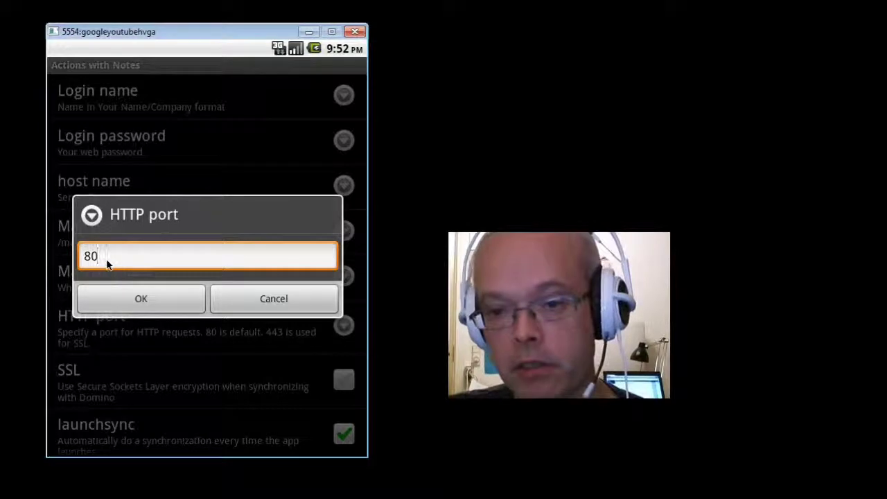
# Enable SSL and change the HTTP port from 80 to 443.
pyautogui.click(271, 300)
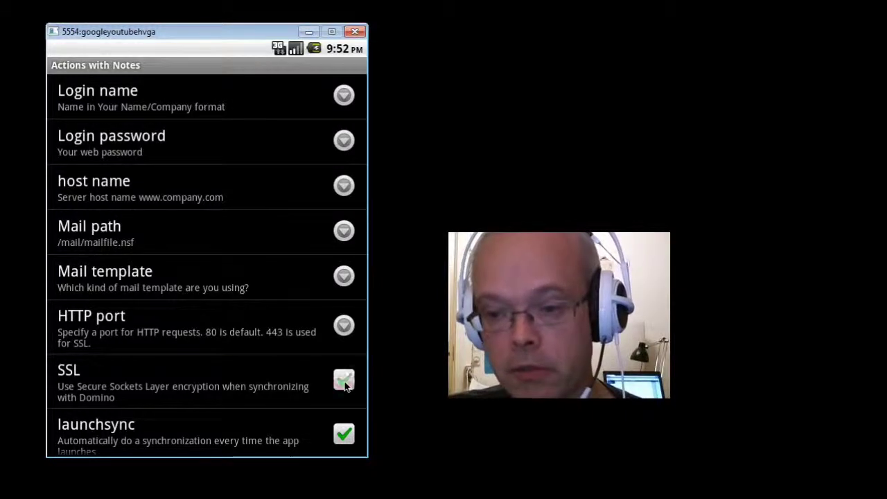
pyautogui.click(344, 382)
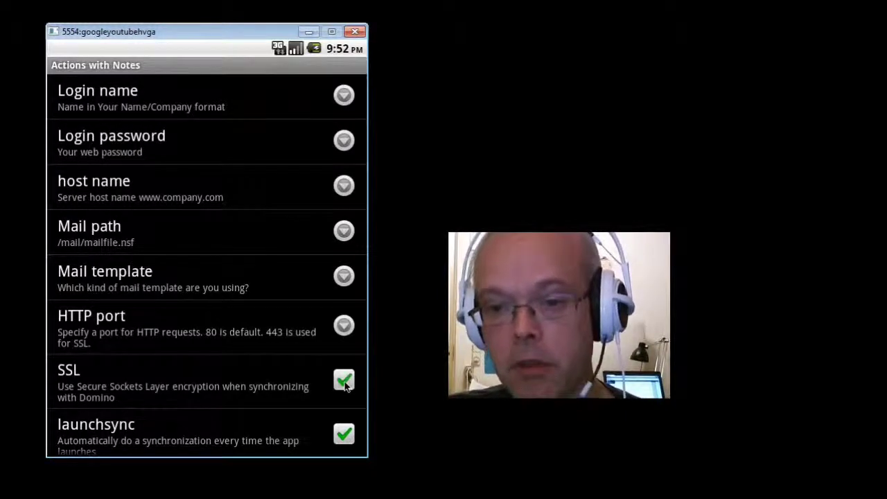
pyautogui.click(342, 330)
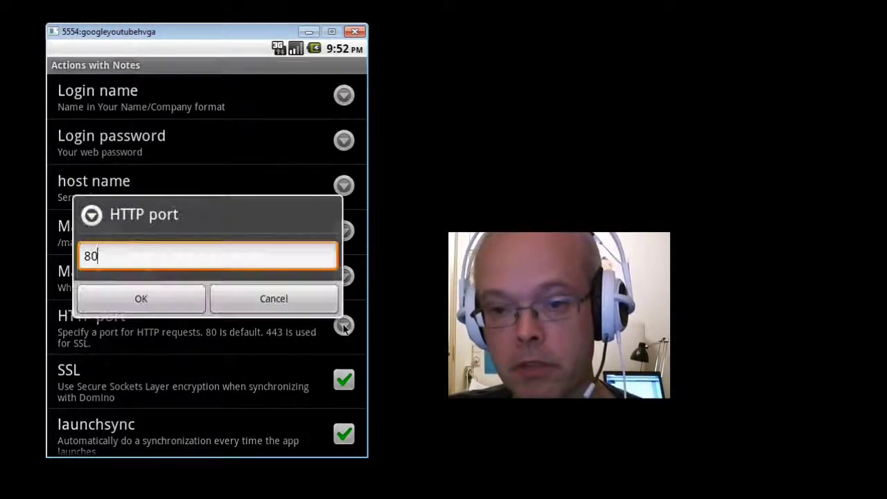
pyautogui.click(110, 257)
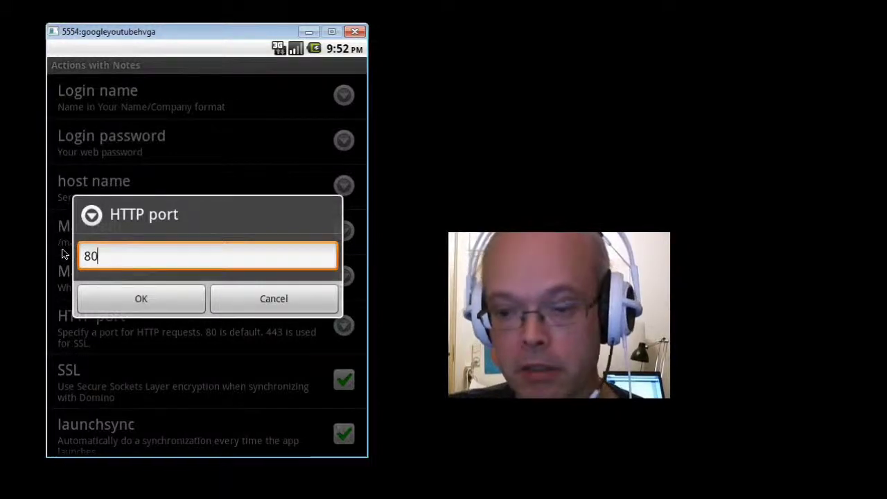
pyautogui.press('BackSpace')
pyautogui.press('BackSpace')
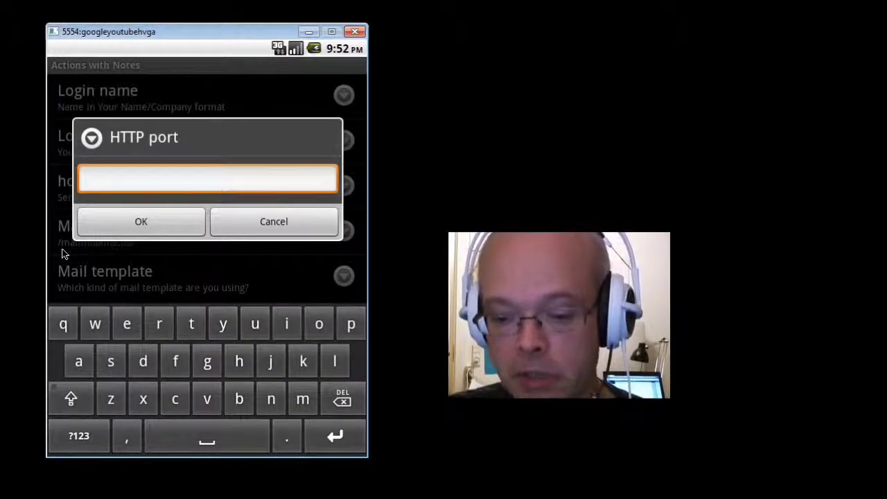
pyautogui.write('443')
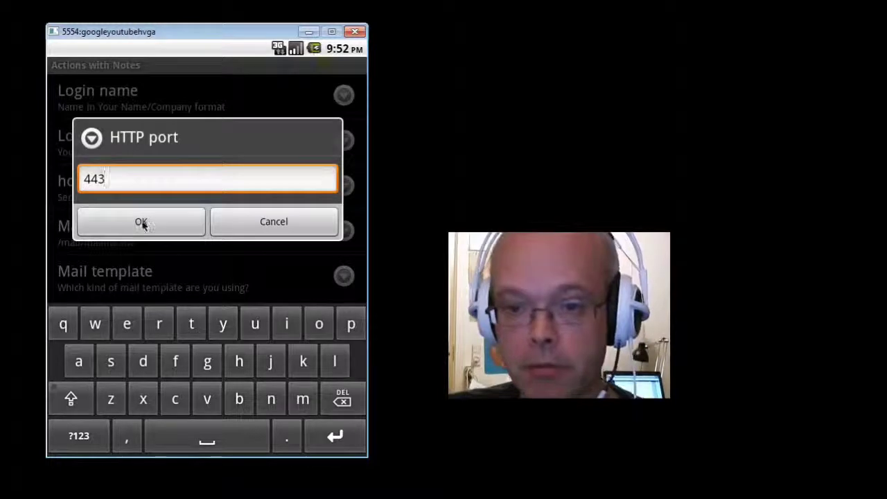
pyautogui.click(141, 222)
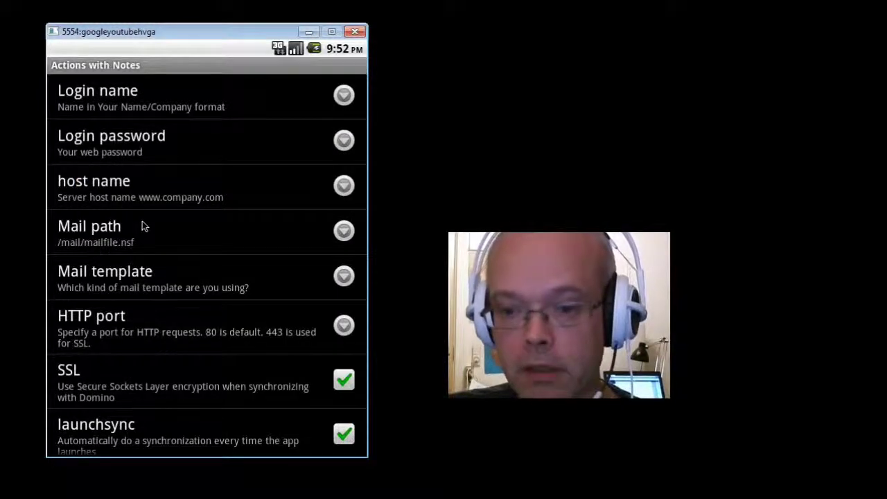
pyautogui.scroll(-10, 252, 367)
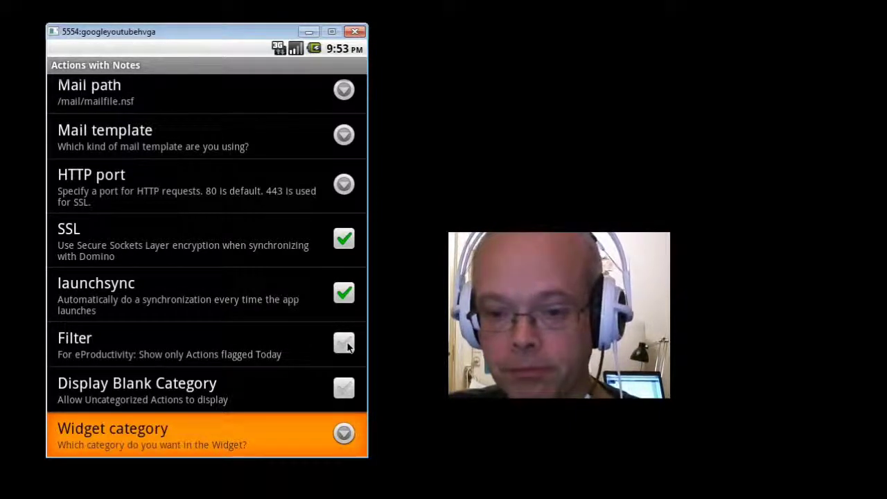
# Toggle Display Blank Category on and back off, then exit preferences to the main screen.
pyautogui.click(264, 396)
pyautogui.click(263, 396)
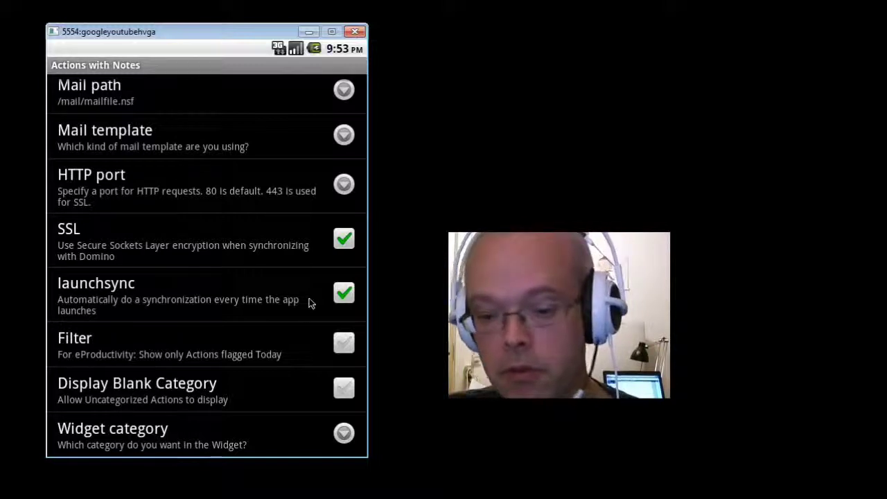
pyautogui.press('Escape')
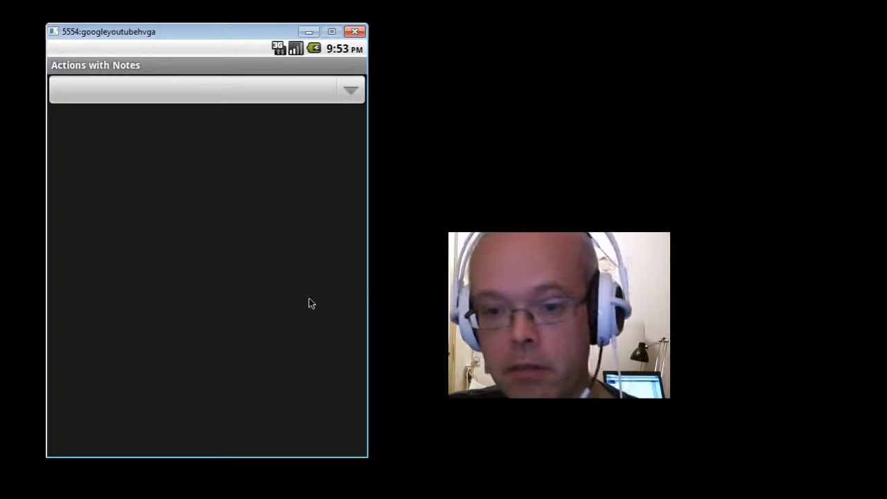
# Run a sync, then view the log showing the NotesName configuration errors.
pyautogui.press('F2')
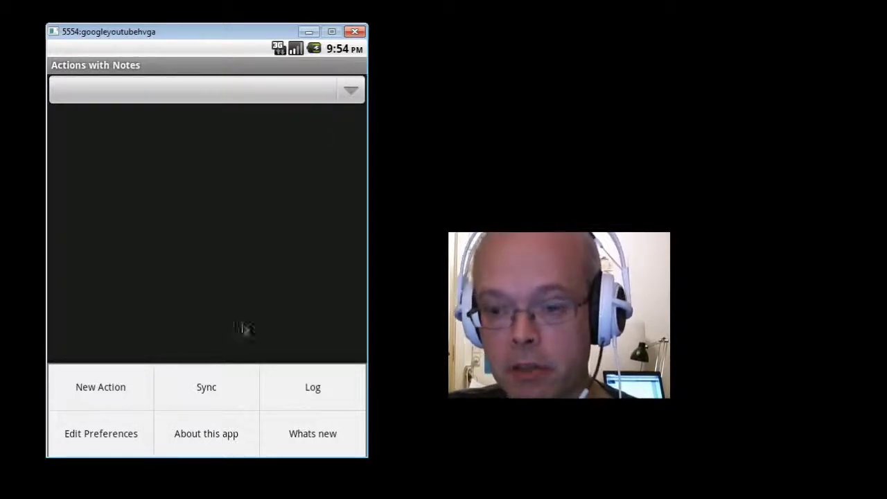
pyautogui.click(233, 392)
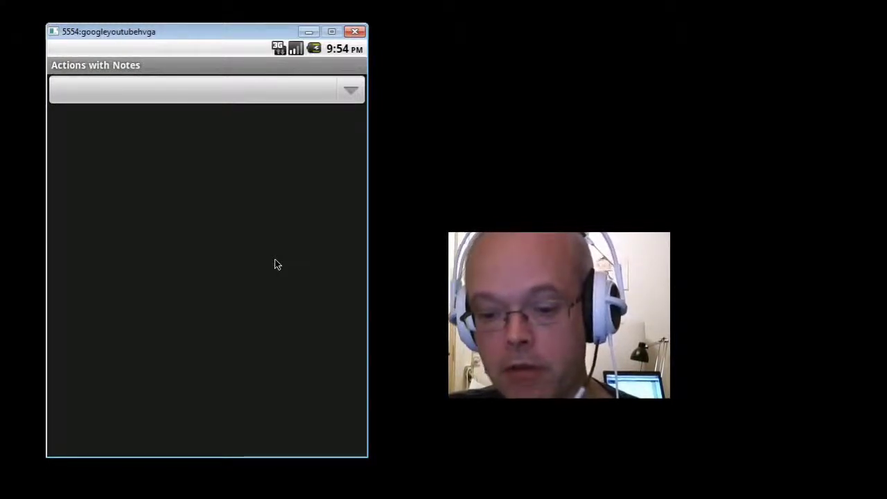
pyautogui.press('F2')
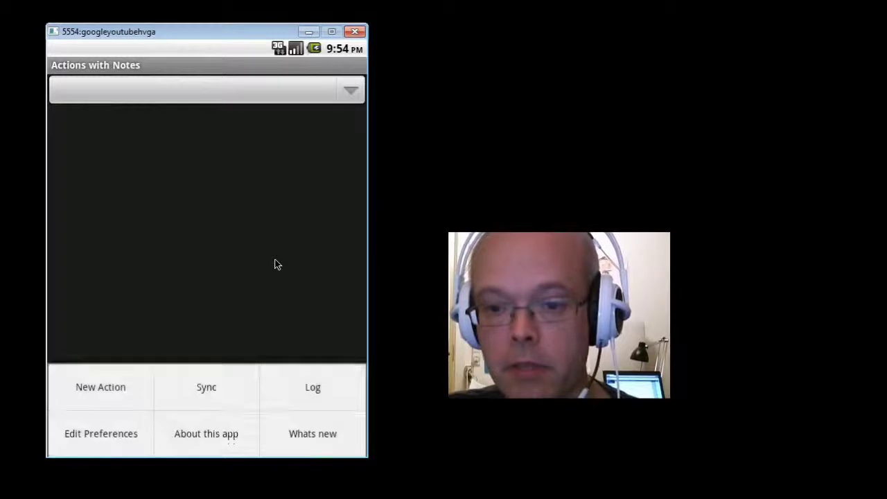
pyautogui.click(304, 390)
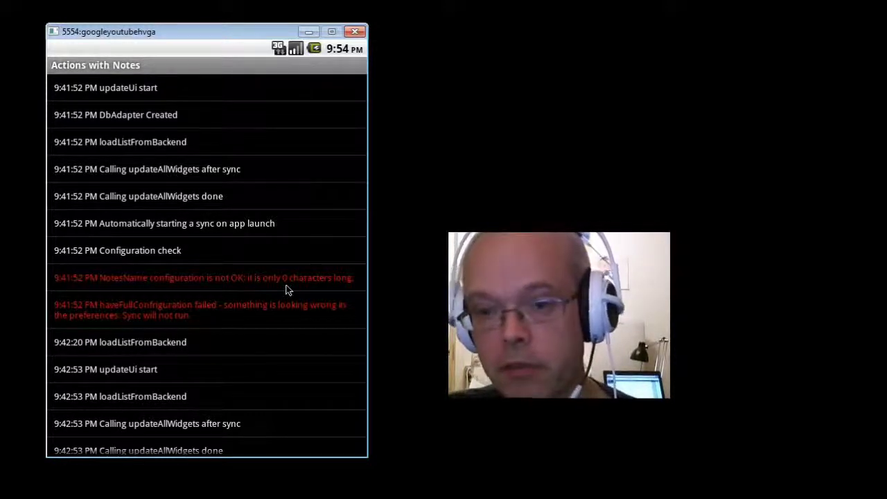
# Scroll to the latest sync log entries, then return to the list of three At Work actions.
pyautogui.press('Down')
pyautogui.press('Down')
pyautogui.press('Down')
pyautogui.press('Down')
pyautogui.press('Down')
pyautogui.press('Down')
pyautogui.press('Down')
pyautogui.press('Down')
pyautogui.press('Down')
pyautogui.press('Down')
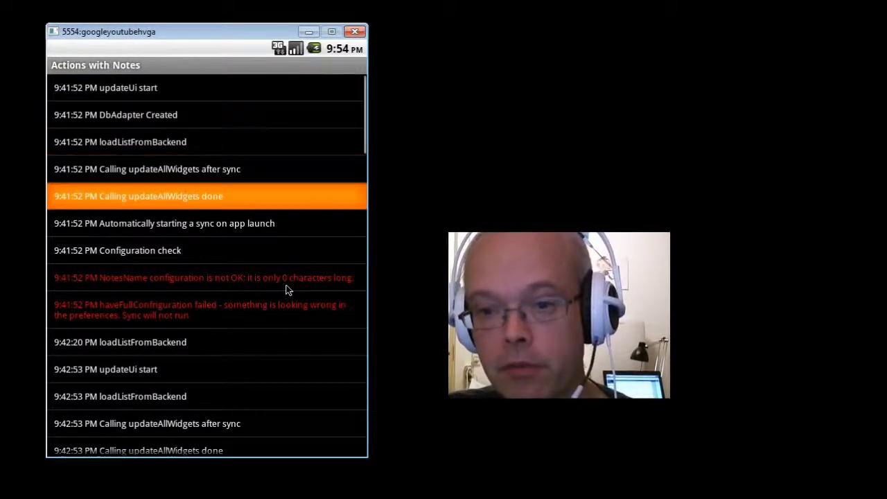
pyautogui.press('Down')
pyautogui.press('Down')
pyautogui.press('Down')
pyautogui.press('Down')
pyautogui.press('Down')
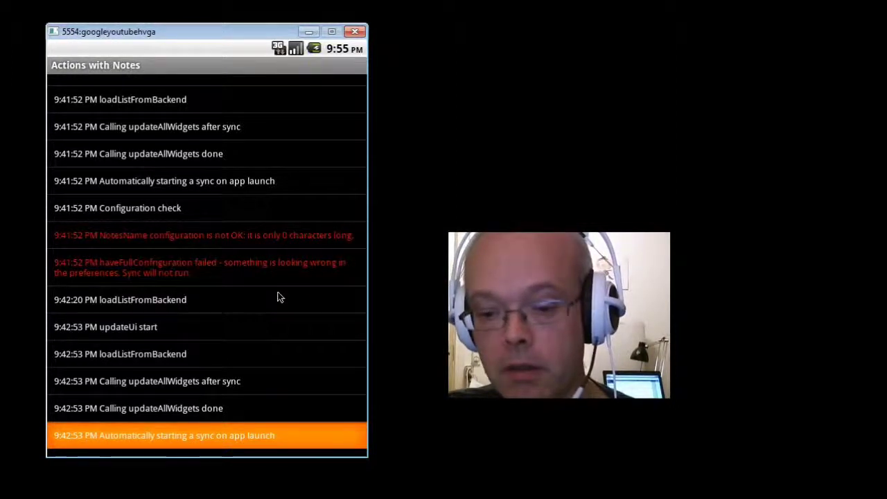
pyautogui.press('Escape')
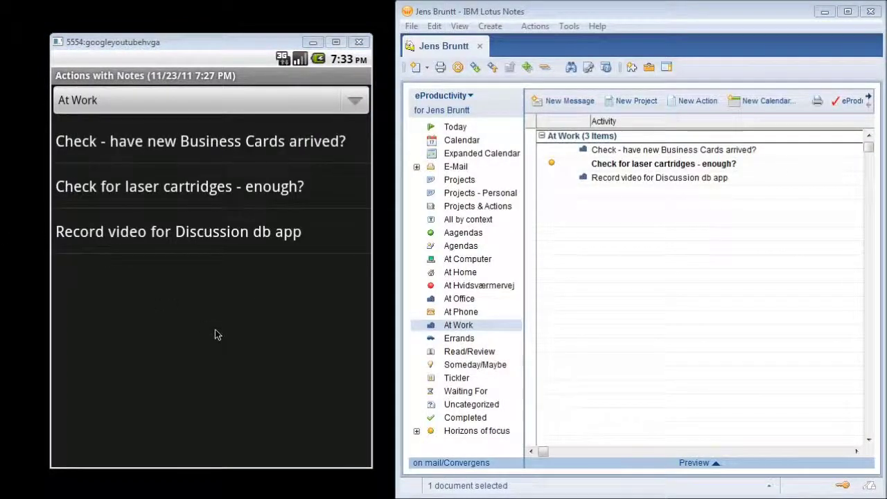
# Mark 'Check for laser cartridges' done and sync it with Lotus Notes.
pyautogui.click(199, 193)
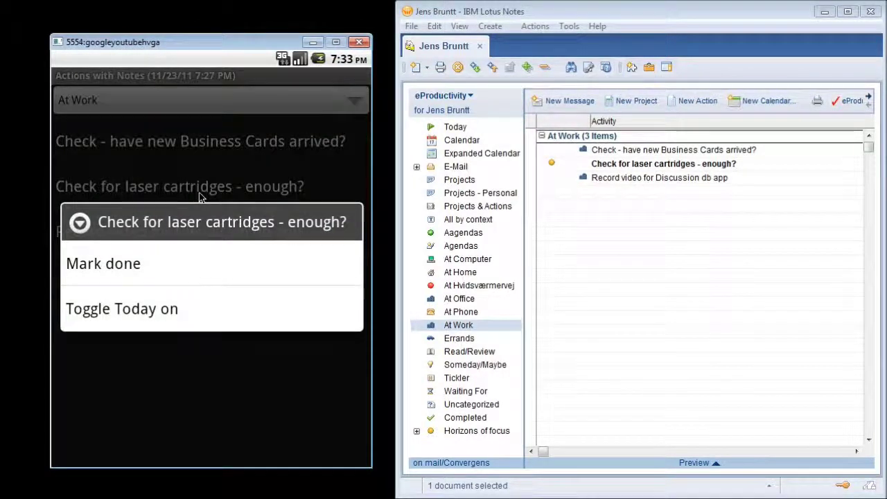
pyautogui.click(120, 271)
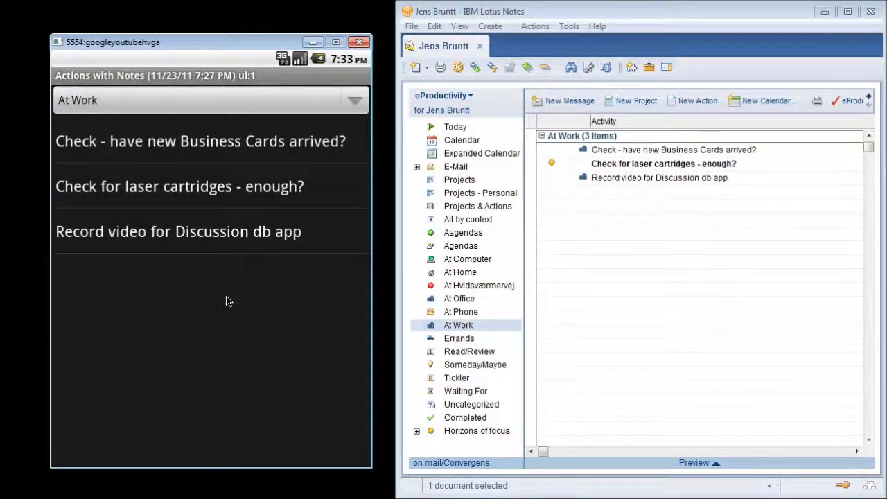
pyautogui.press('F2')
pyautogui.click(208, 405)
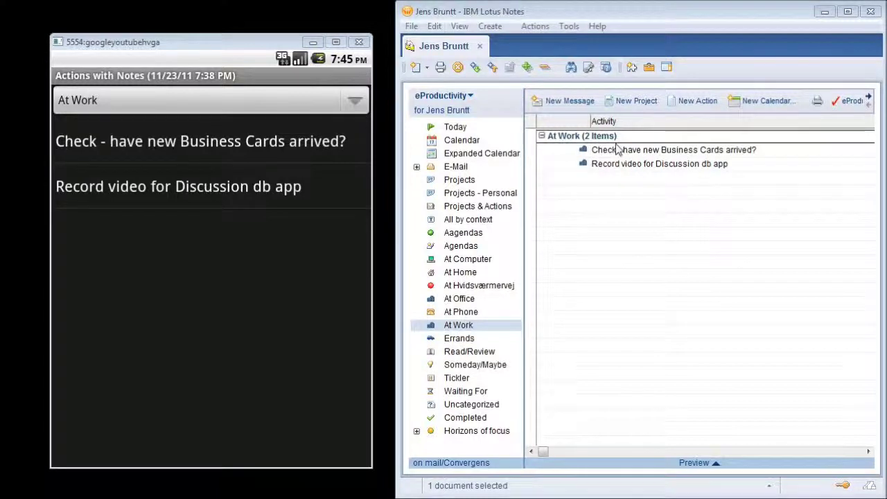
# Show Lotus Notes' eProductivity Today view, then filter Actions with Notes to Today actions.
pyautogui.click(455, 130)
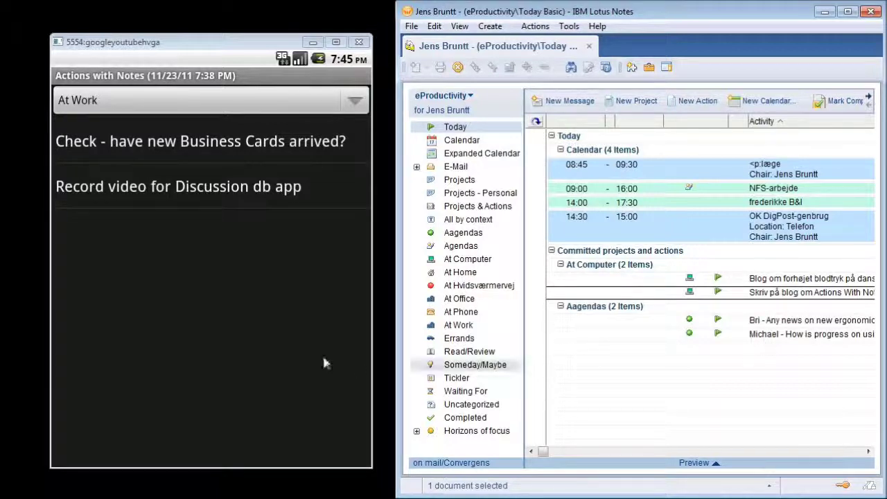
pyautogui.click(297, 318)
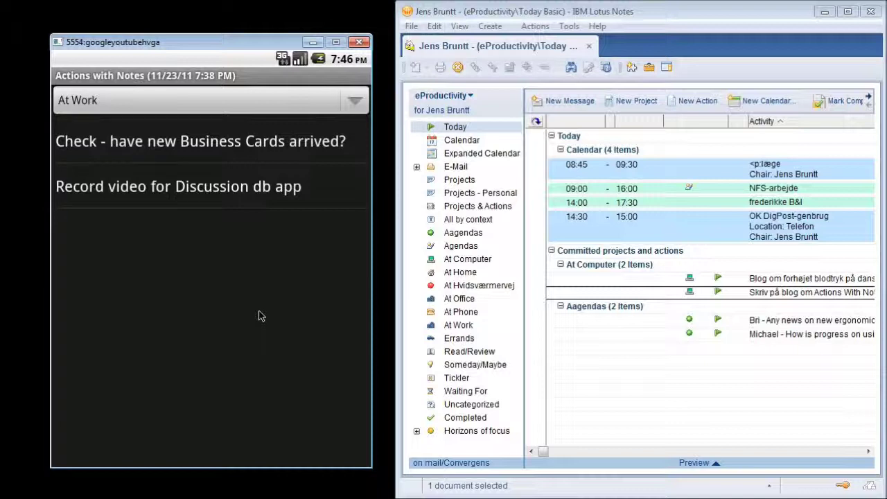
pyautogui.press('F2')
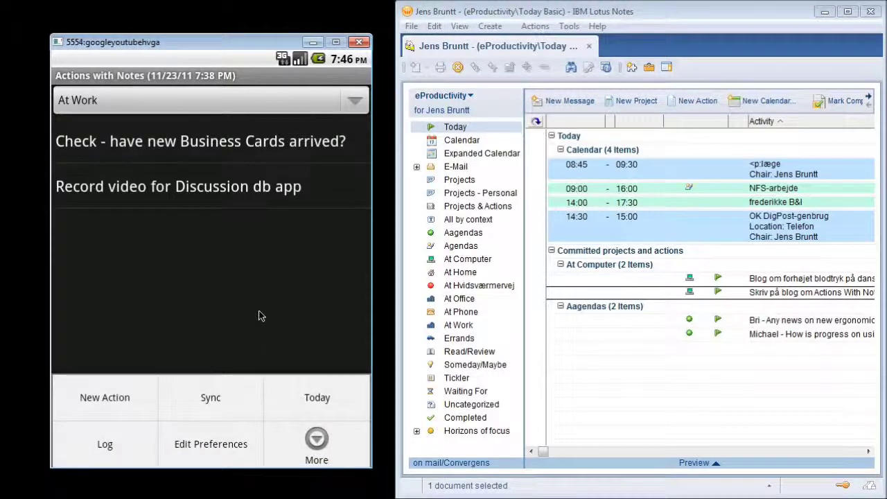
pyautogui.click(324, 401)
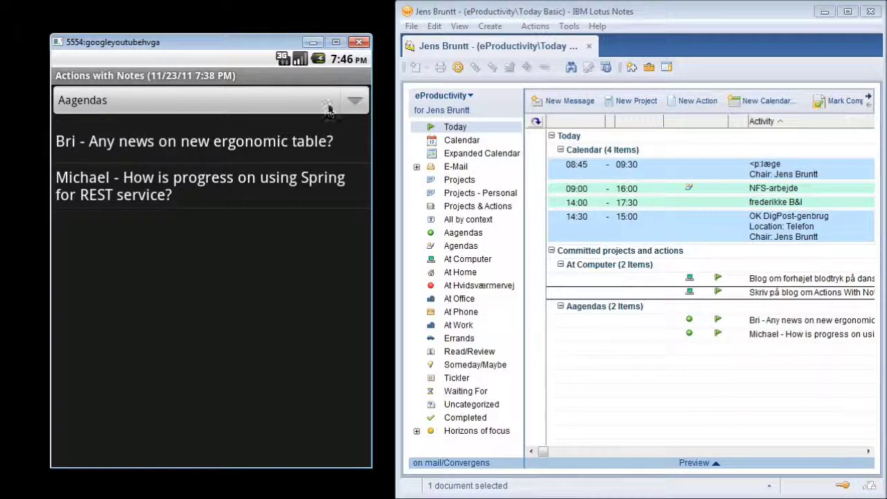
# Switch the Today list to the At Computer context, showing its two blog actions.
pyautogui.click(354, 100)
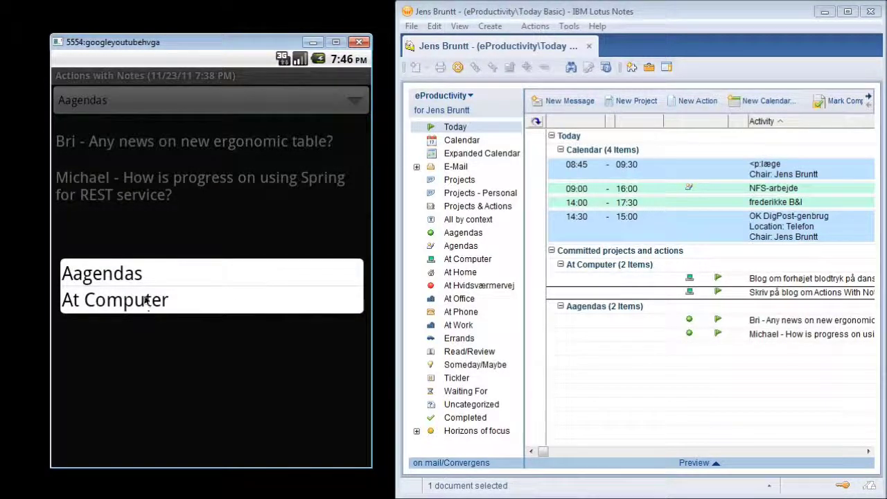
pyautogui.click(136, 302)
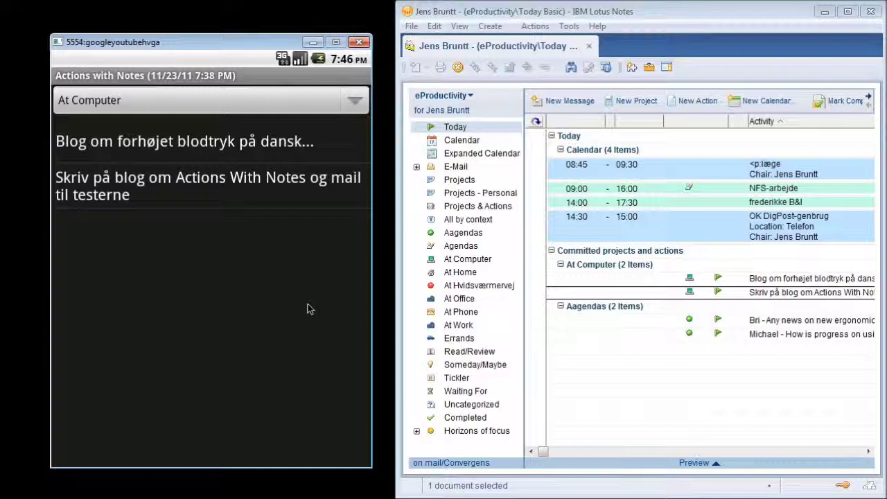
# Turn off the Today filter, go to At Work, and flag the Business Cards action for Today.
pyautogui.press('F2')
pyautogui.click(310, 399)
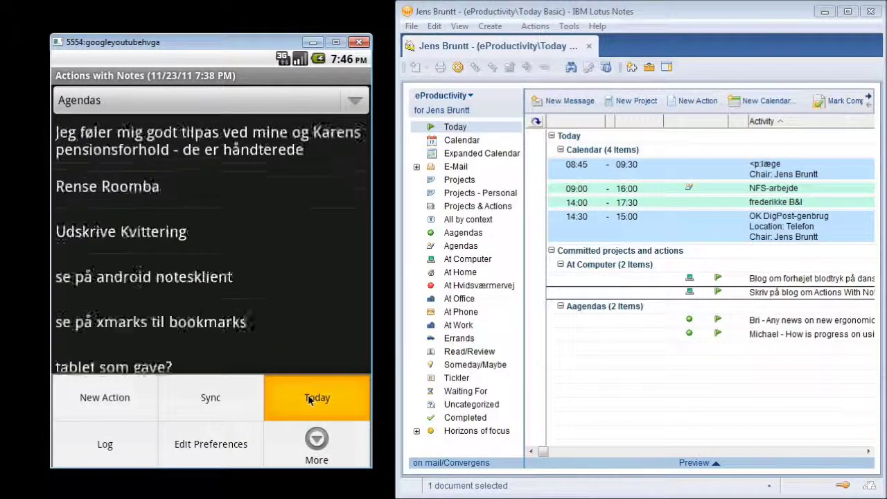
pyautogui.click(355, 102)
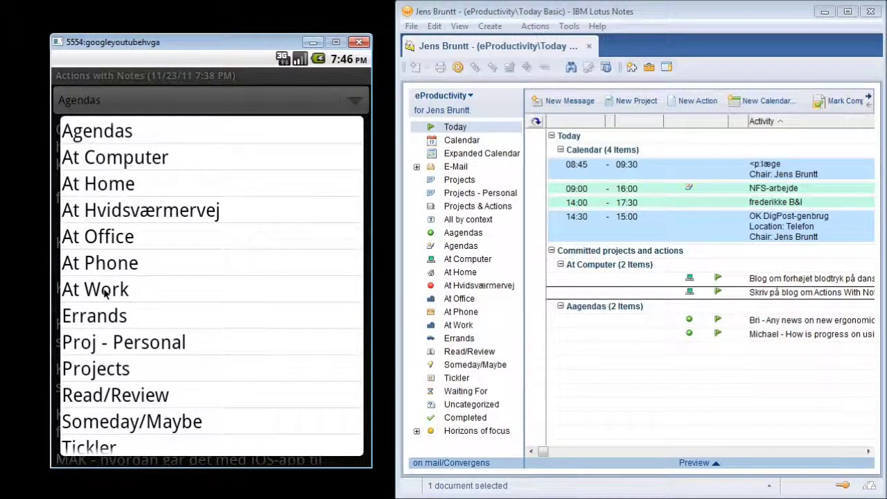
pyautogui.click(105, 292)
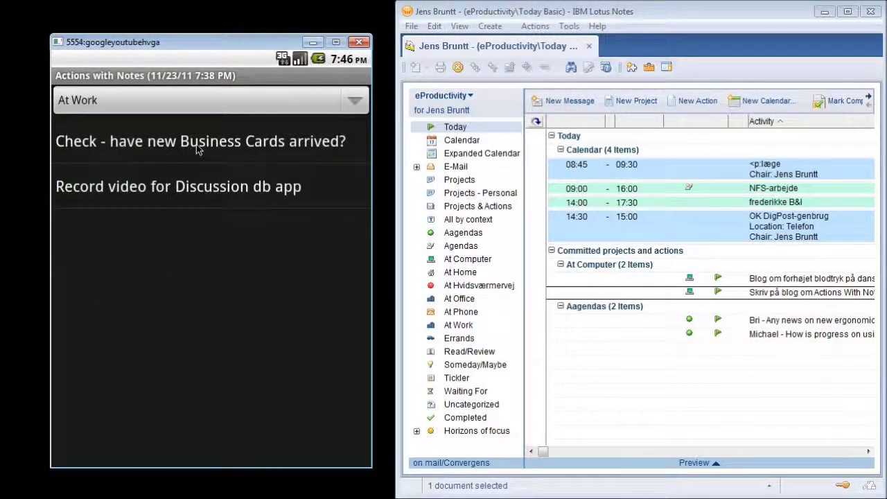
pyautogui.click(199, 150)
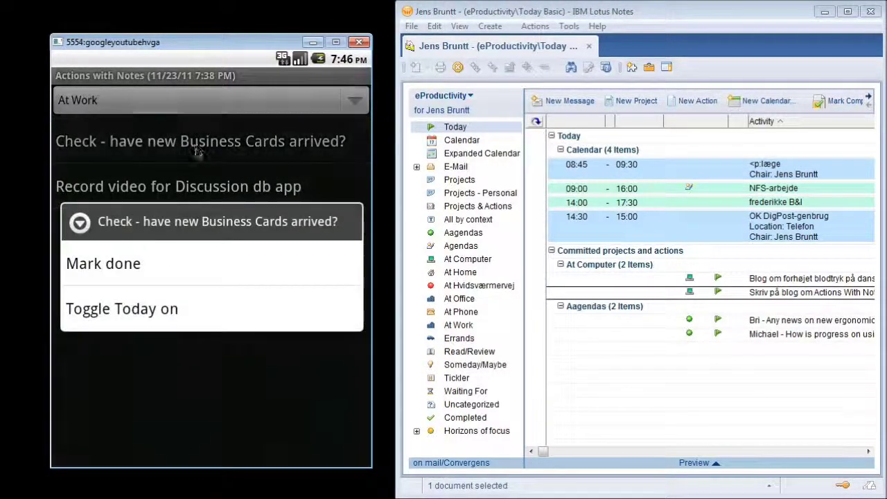
pyautogui.click(154, 314)
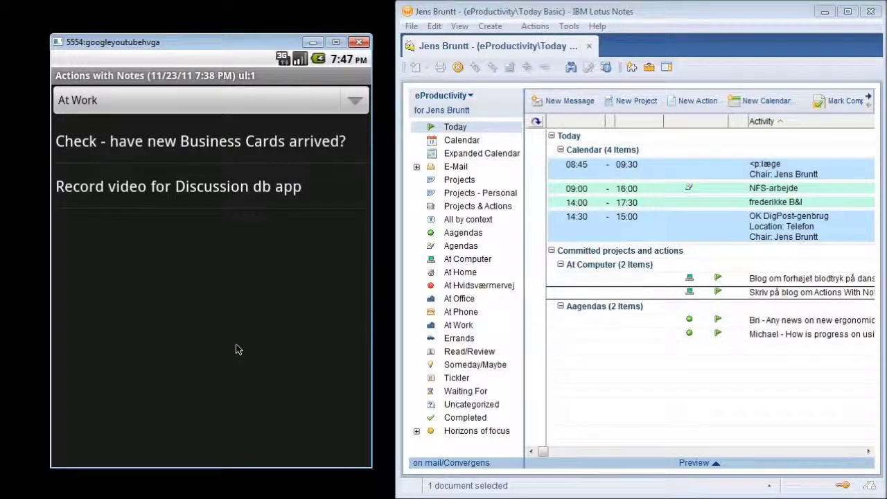
# Filter At Work to Today actions, showing only the Business Cards check, and sync.
pyautogui.press('F2')
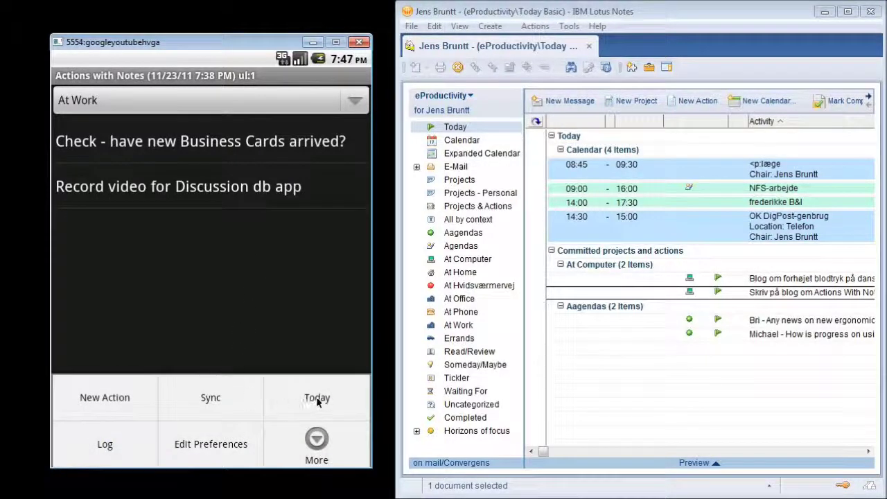
pyautogui.click(316, 400)
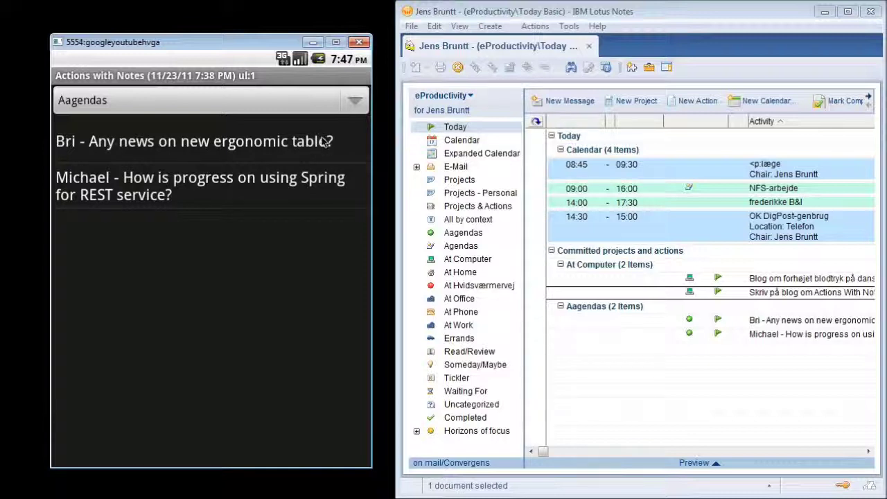
pyautogui.click(354, 101)
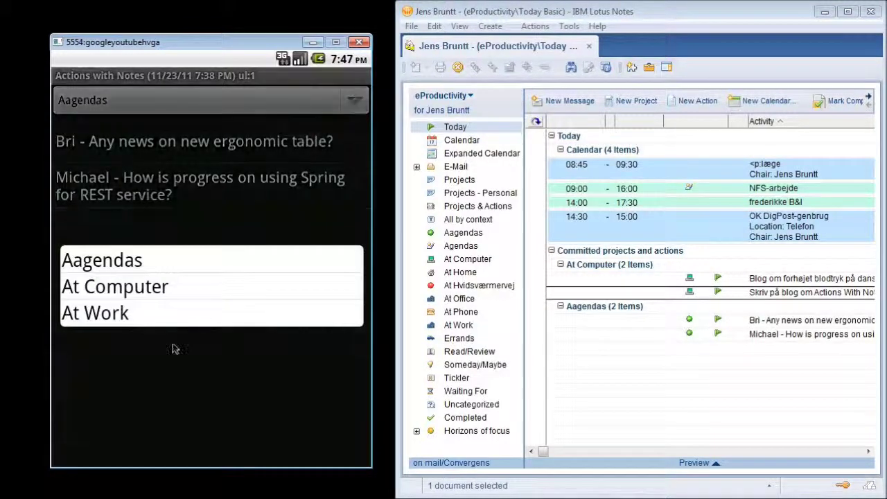
pyautogui.click(95, 313)
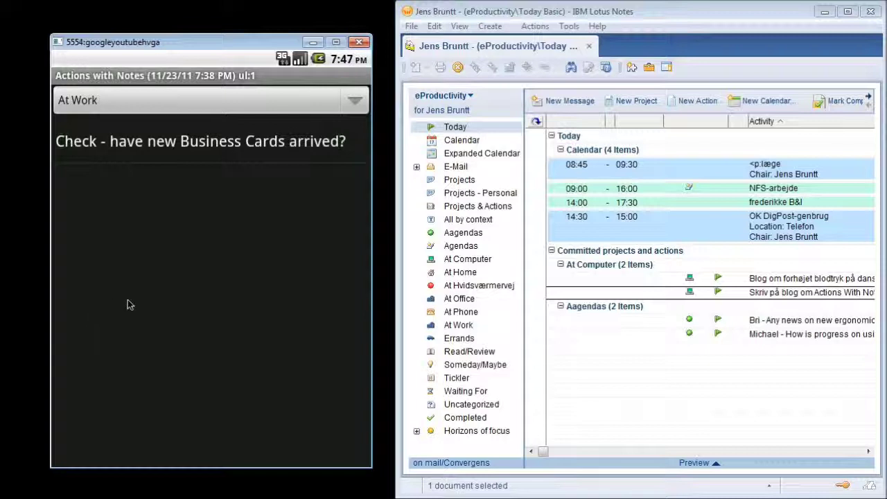
pyautogui.click(208, 410)
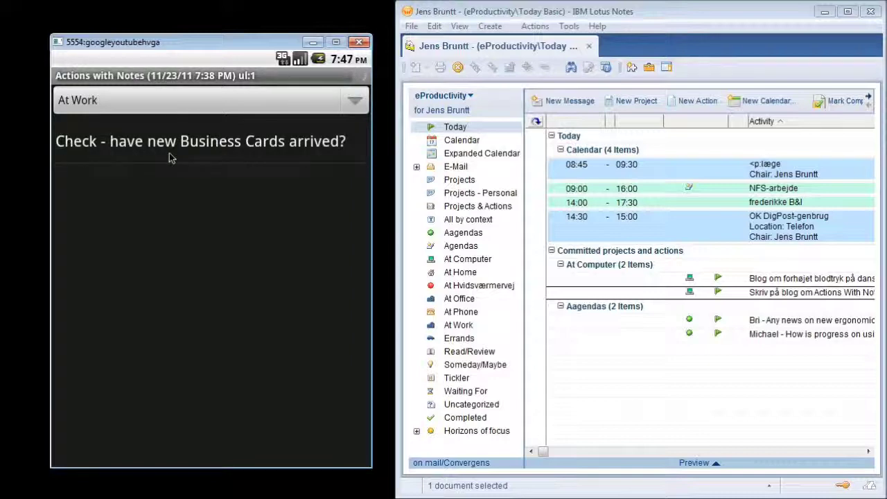
# Select the synced Business Cards action under At Work in Lotus Notes' Today view.
pyautogui.click(639, 382)
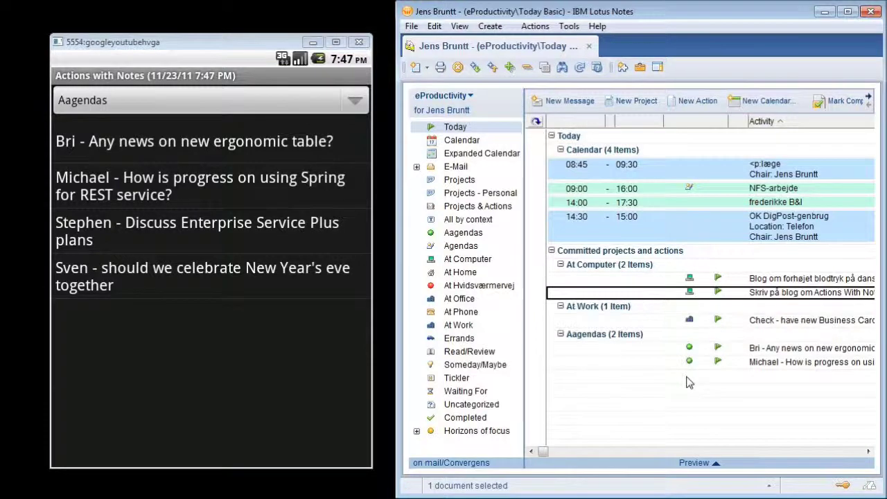
pyautogui.click(756, 324)
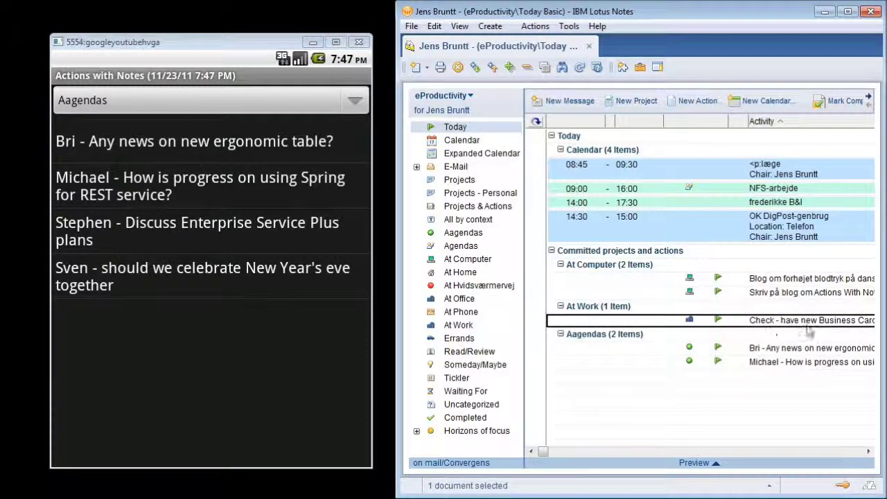